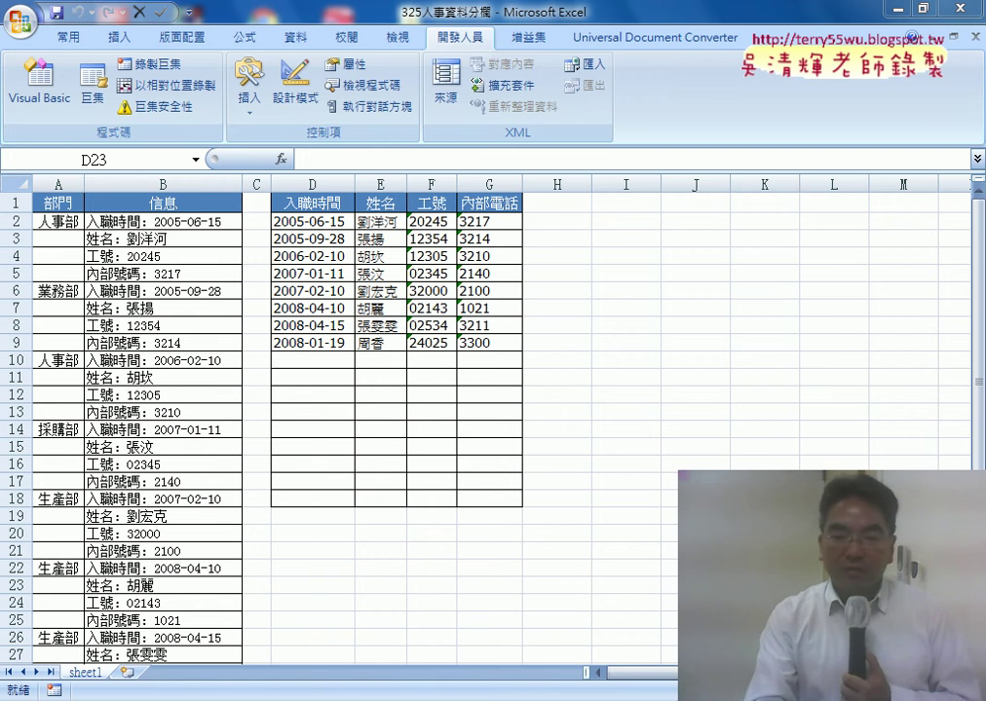
Show the 325人事資料分欄 workbook file in its folder, then return to the worksheet.
left_click(312, 584)
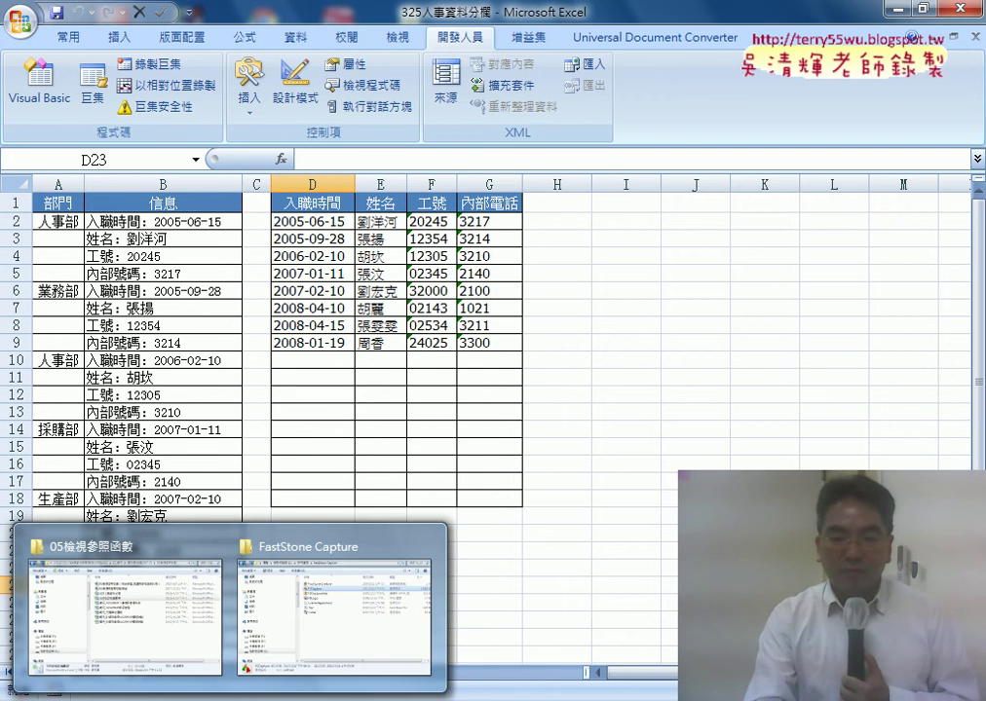
left_click(120, 546)
left_click(365, 275)
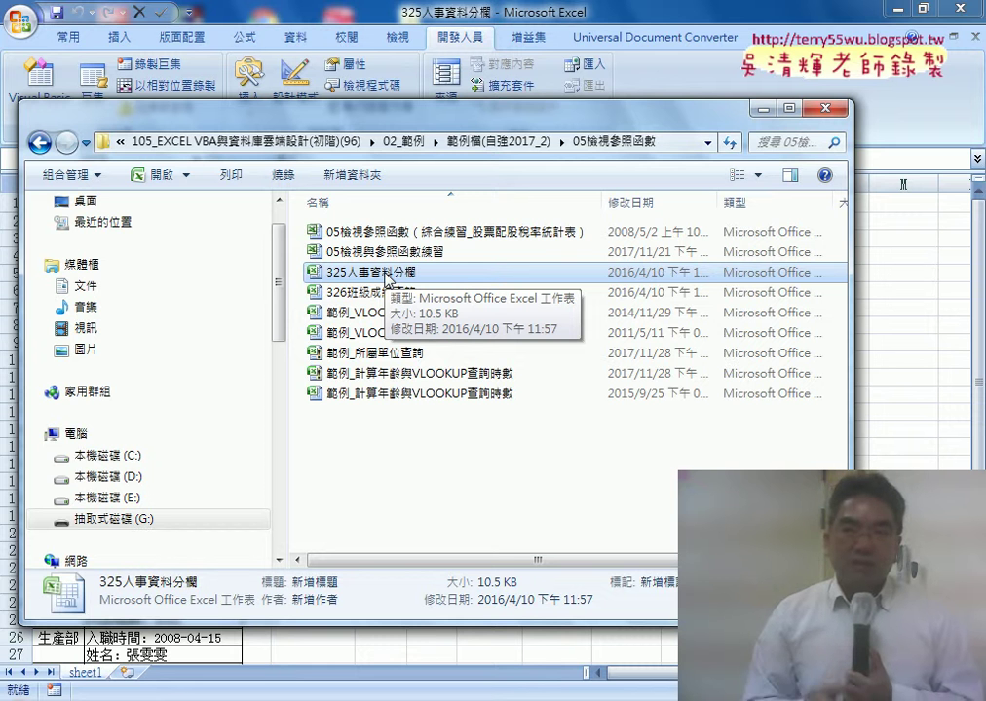
left_click(880, 445)
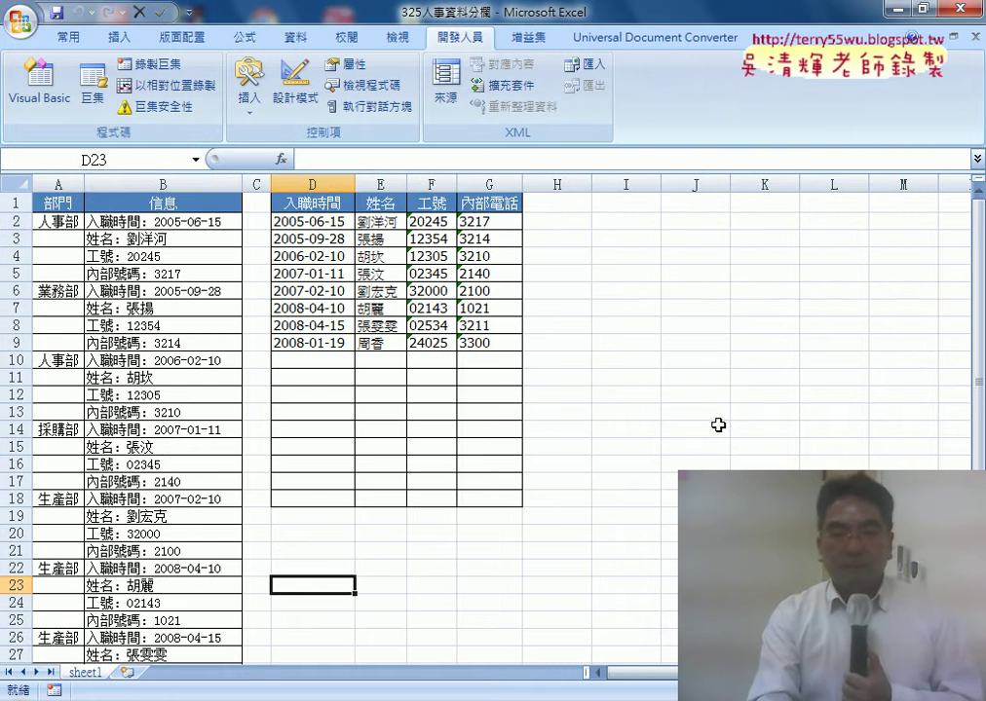
Clear the eight records from D2:G9, keeping the 入職時間, 姓名, 工號, 內部電話 headers.
left_click(133, 181)
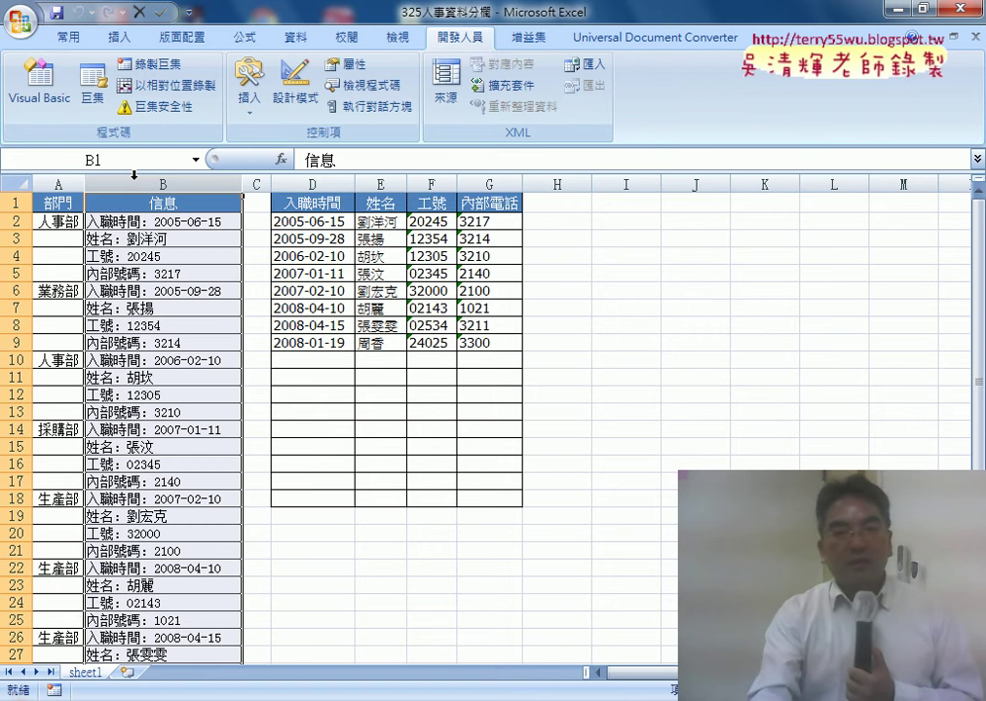
left_click_drag(310, 222, 484, 225)
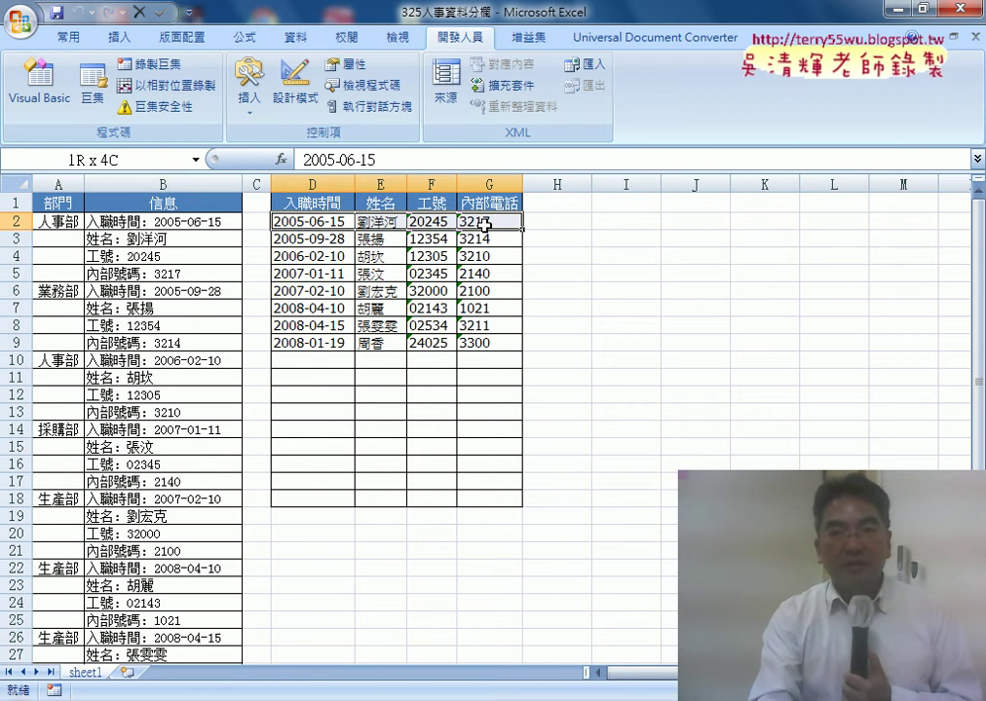
left_click(161, 183)
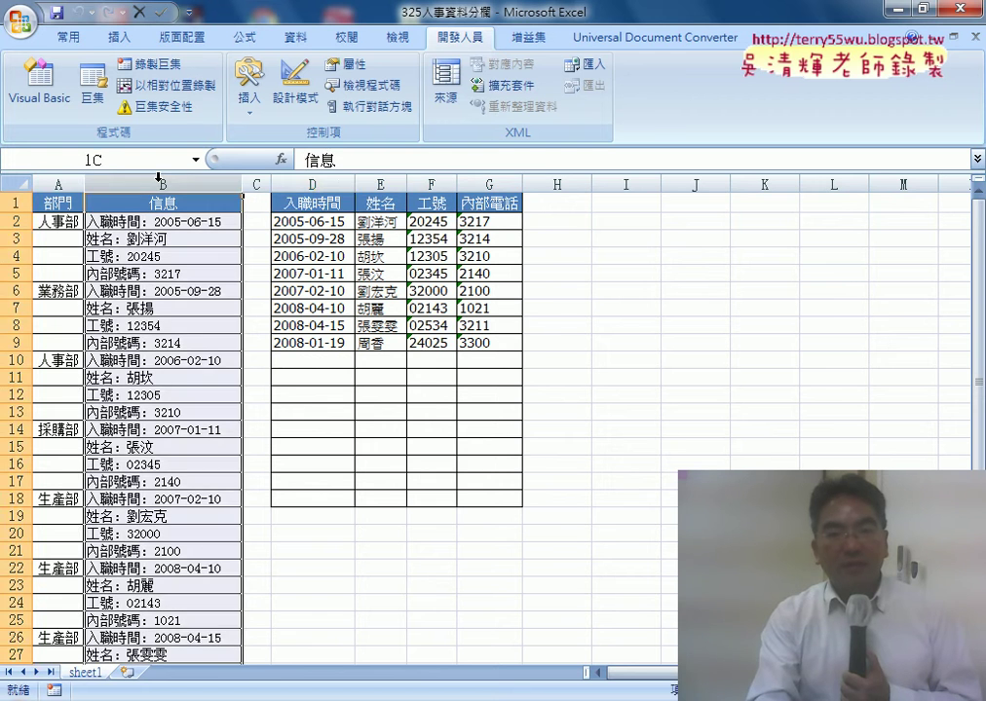
left_click_drag(312, 223, 485, 227)
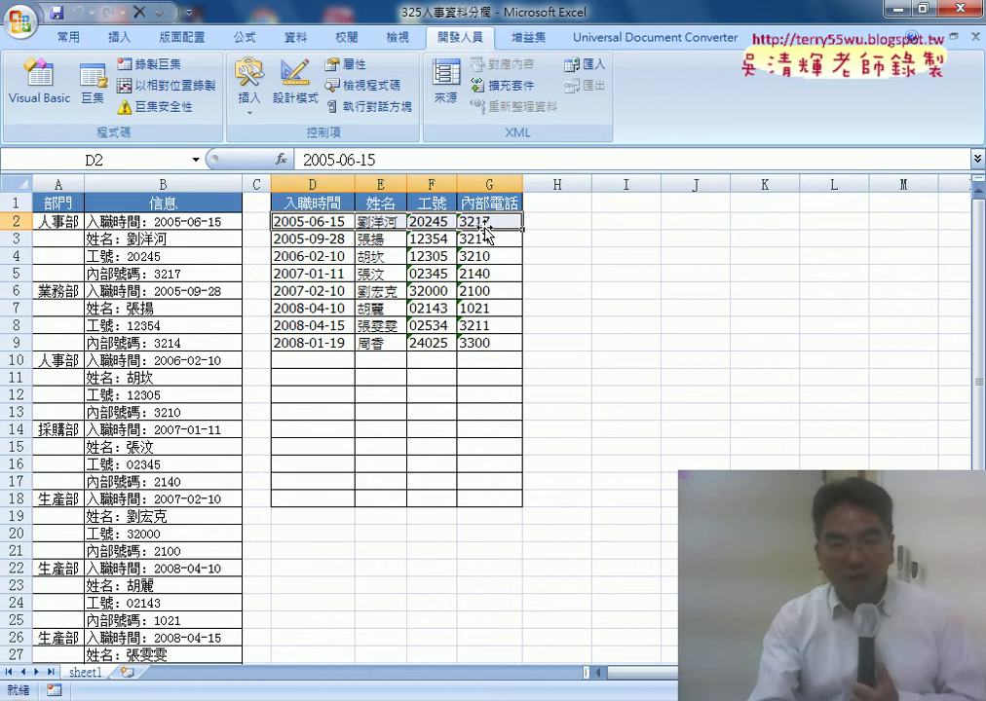
left_click_drag(285, 222, 474, 350)
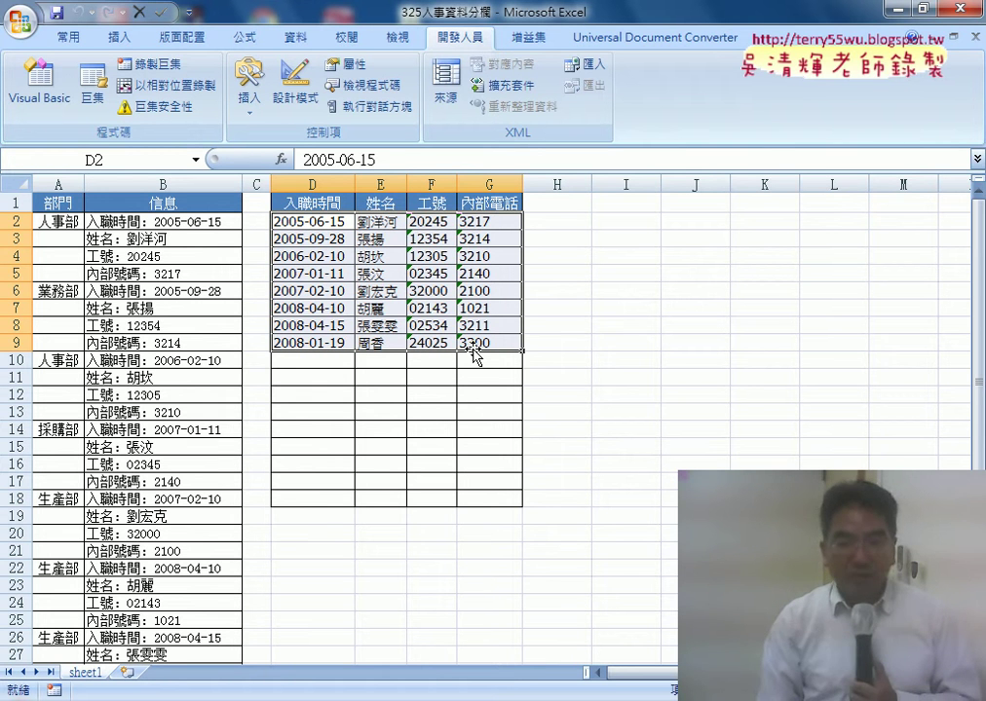
key("Delete")
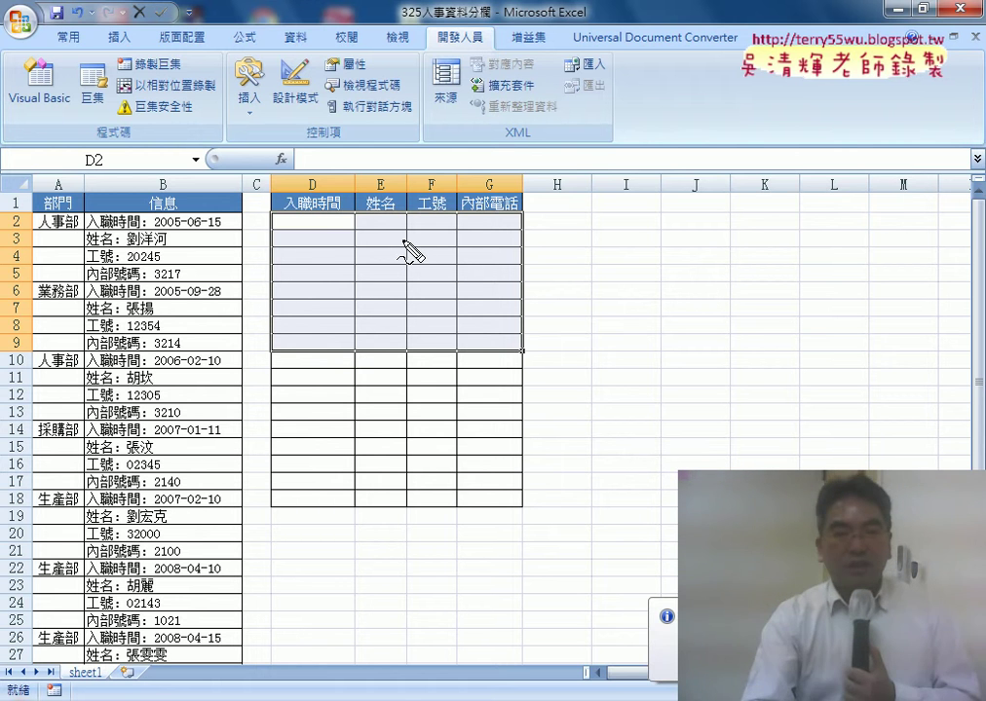
Draw a red divider line and arrows between column B and the output table.
left_click_drag(256, 152, 255, 443)
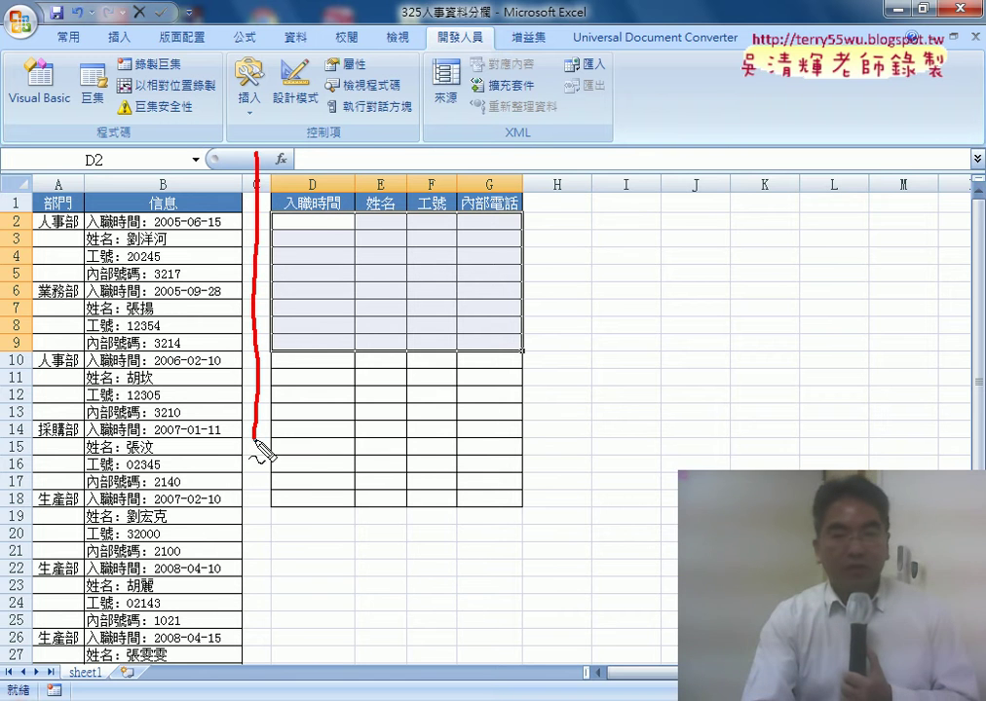
left_click_drag(255, 176, 144, 178)
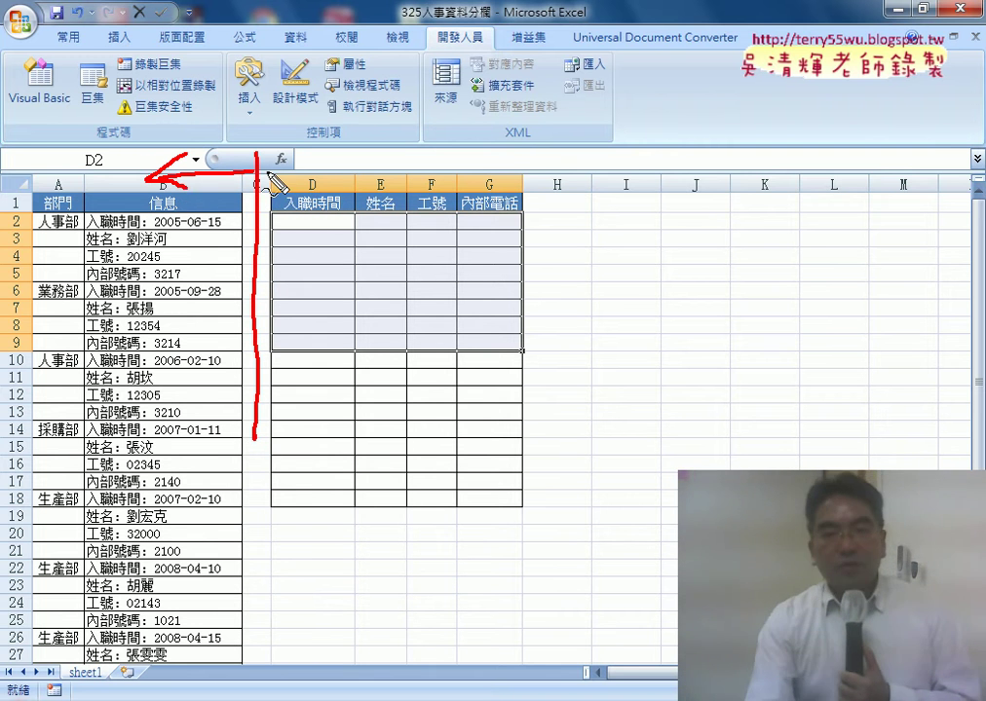
mouse_move(258, 168)
left_mouse_down()
mouse_move(346, 167)
mouse_move(349, 181)
left_mouse_up()
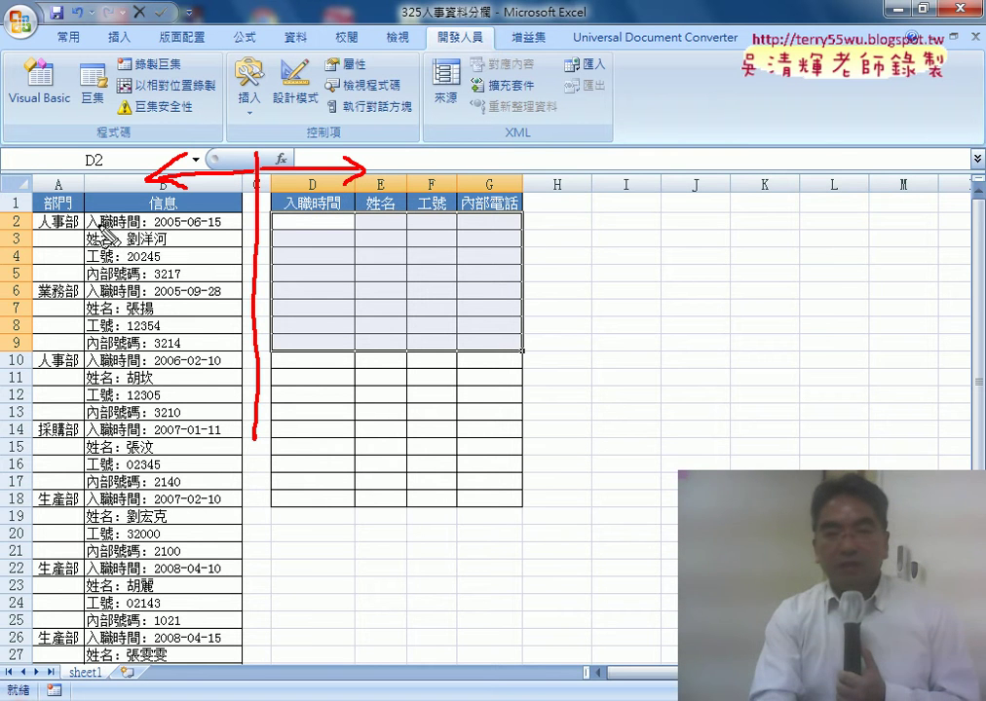
Underline the 信息 header and the 內部號碼 entries in rows 5, 9, 13, and circle D2:G2.
left_click_drag(115, 213, 185, 208)
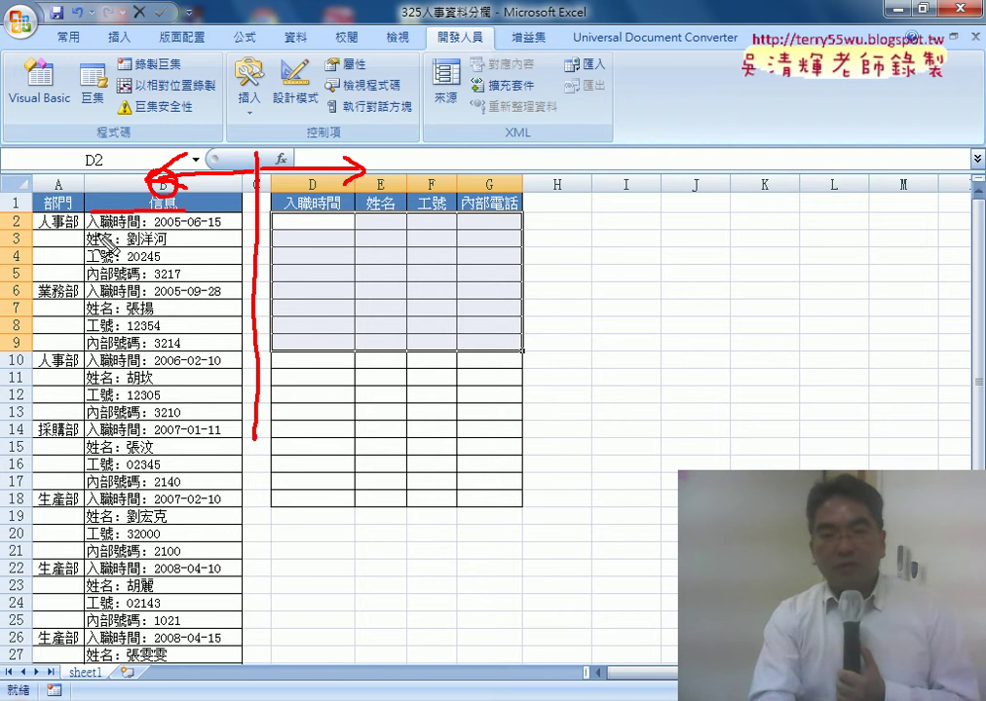
left_click_drag(97, 282, 180, 282)
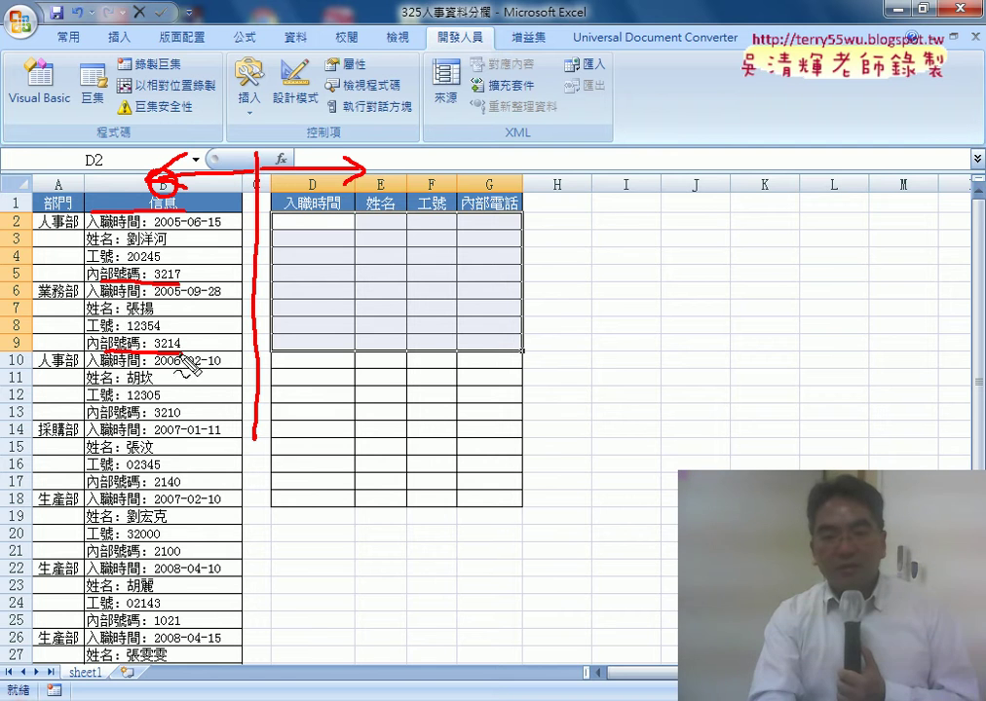
left_click_drag(97, 351, 181, 351)
left_click_drag(97, 421, 181, 421)
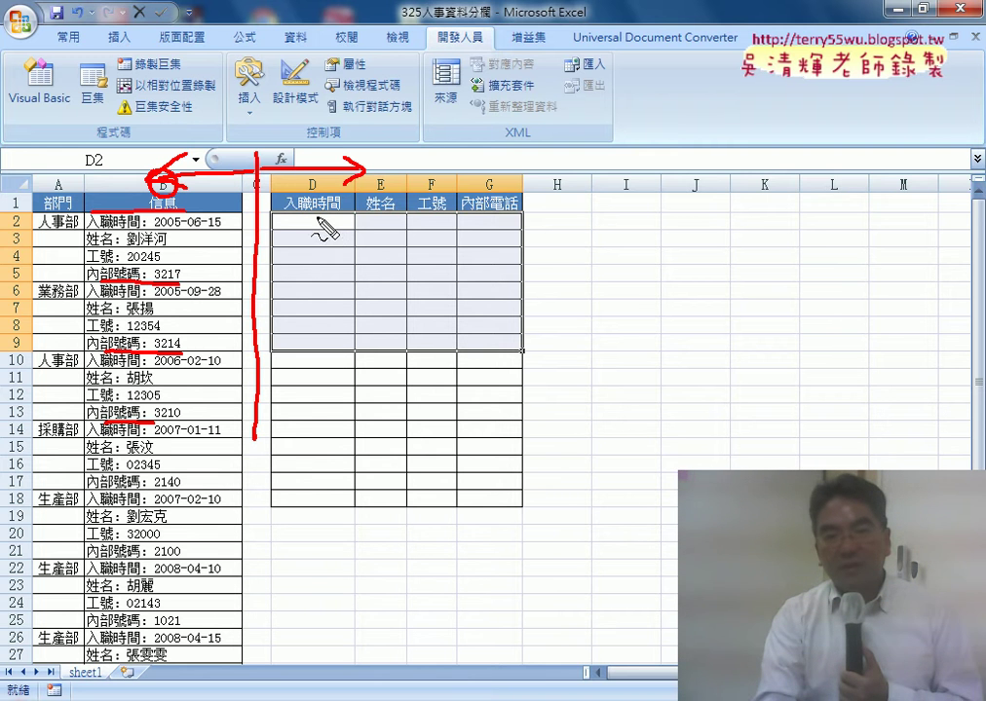
mouse_move(321, 230)
left_mouse_down()
mouse_move(322, 241)
mouse_move(387, 222)
mouse_move(509, 224)
left_mouse_up()
mouse_move(331, 230)
left_mouse_down()
mouse_move(339, 245)
mouse_move(429, 242)
left_mouse_up()
Erase the red pen annotations from the sheet.
left_click_drag(492, 234, 467, 240)
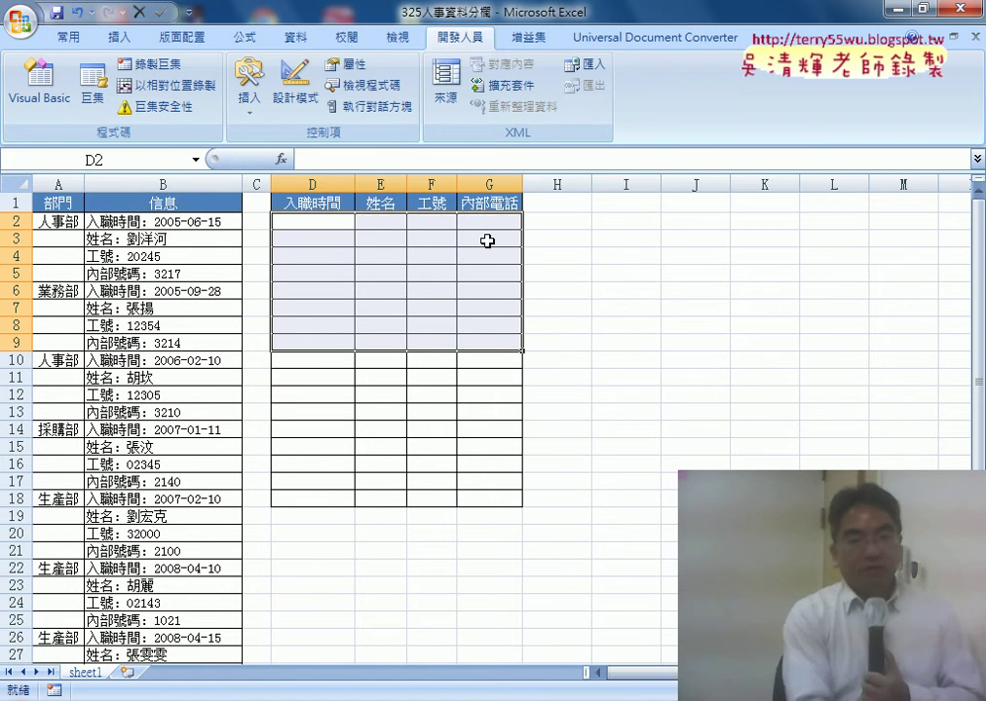
Insert the INDEX function into D2 from the Lookup & Reference list, accepting its array form.
left_click(311, 226)
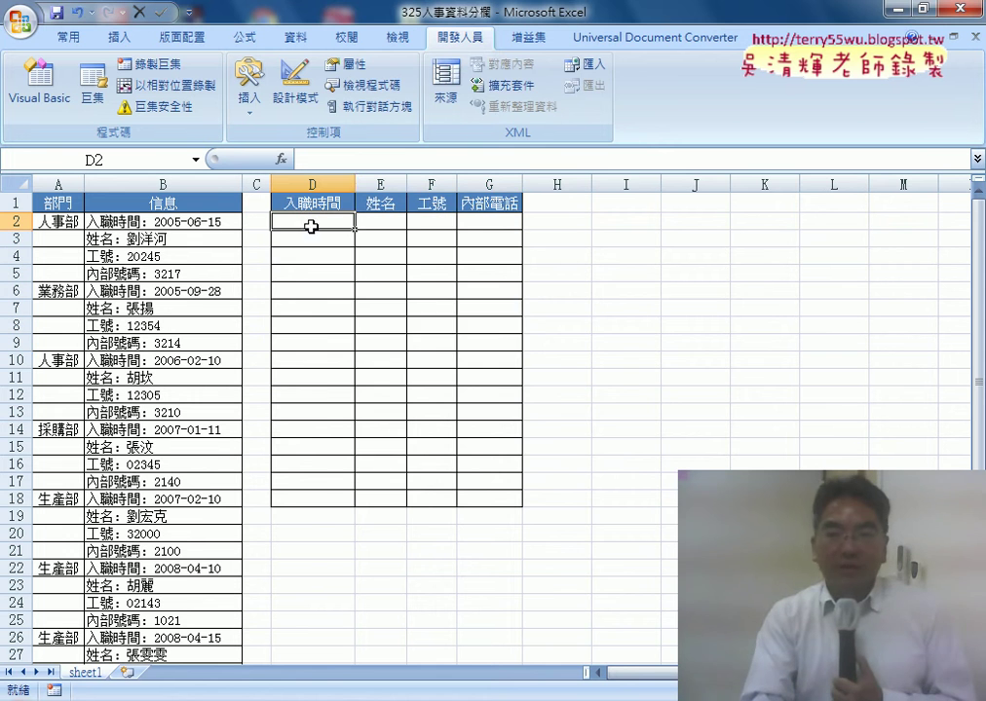
left_click(281, 159)
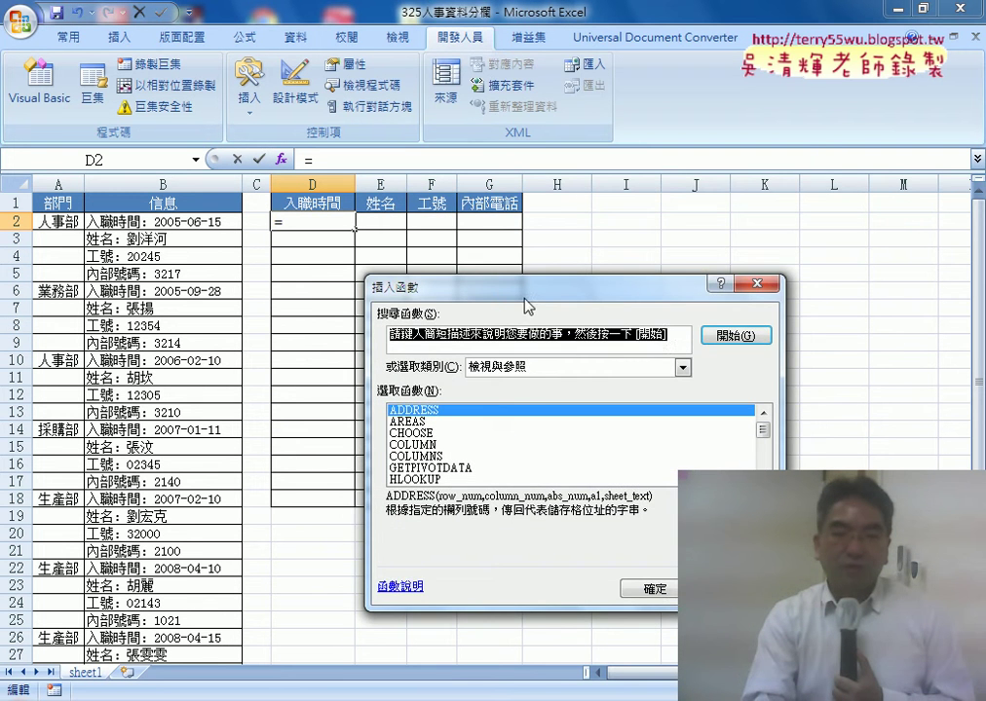
left_click_drag(524, 290, 573, 109)
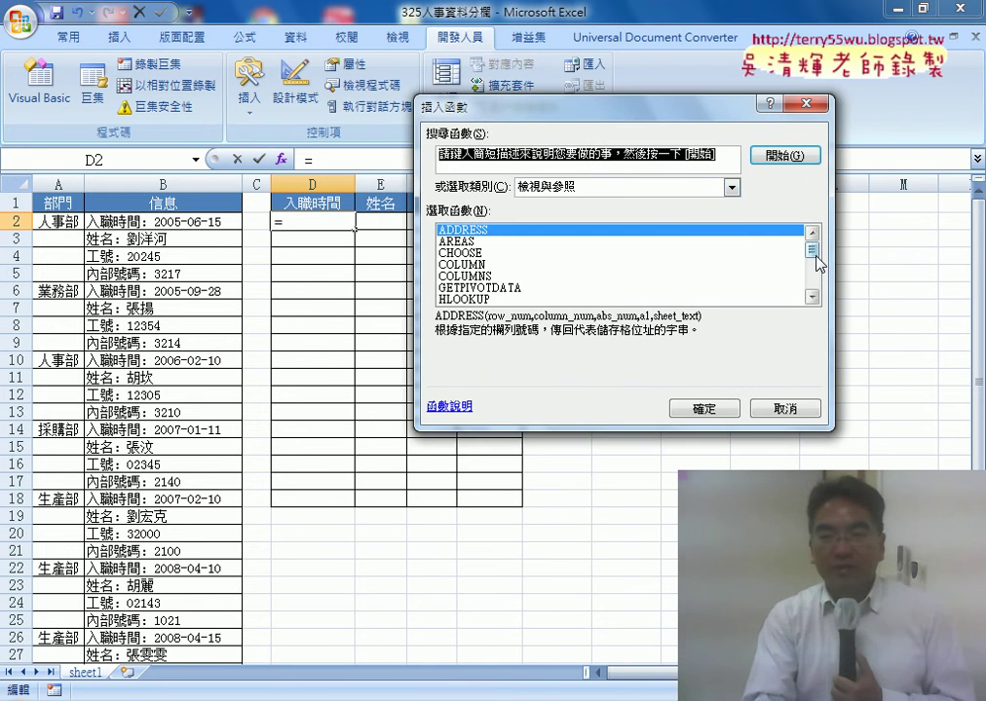
left_click_drag(816, 263, 817, 271)
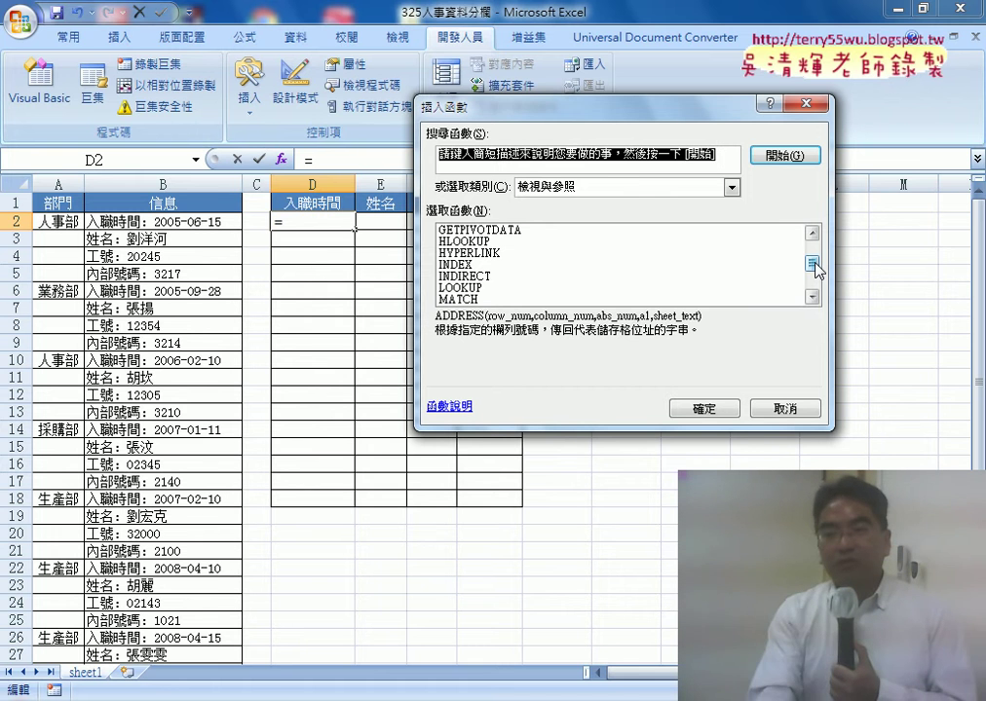
left_click(468, 265)
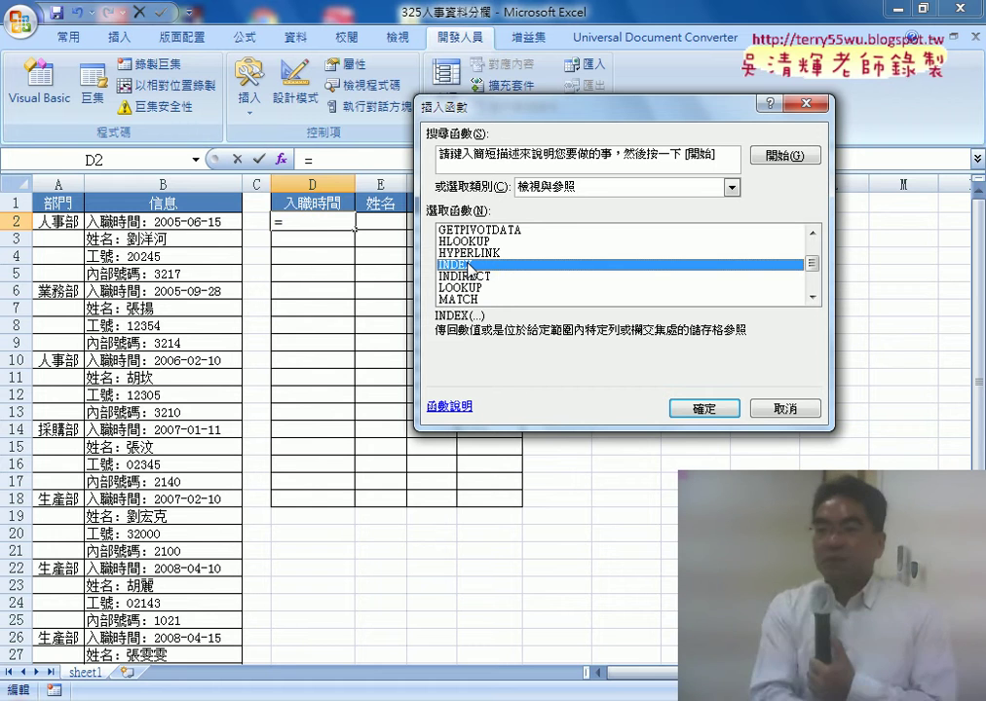
left_click(472, 276)
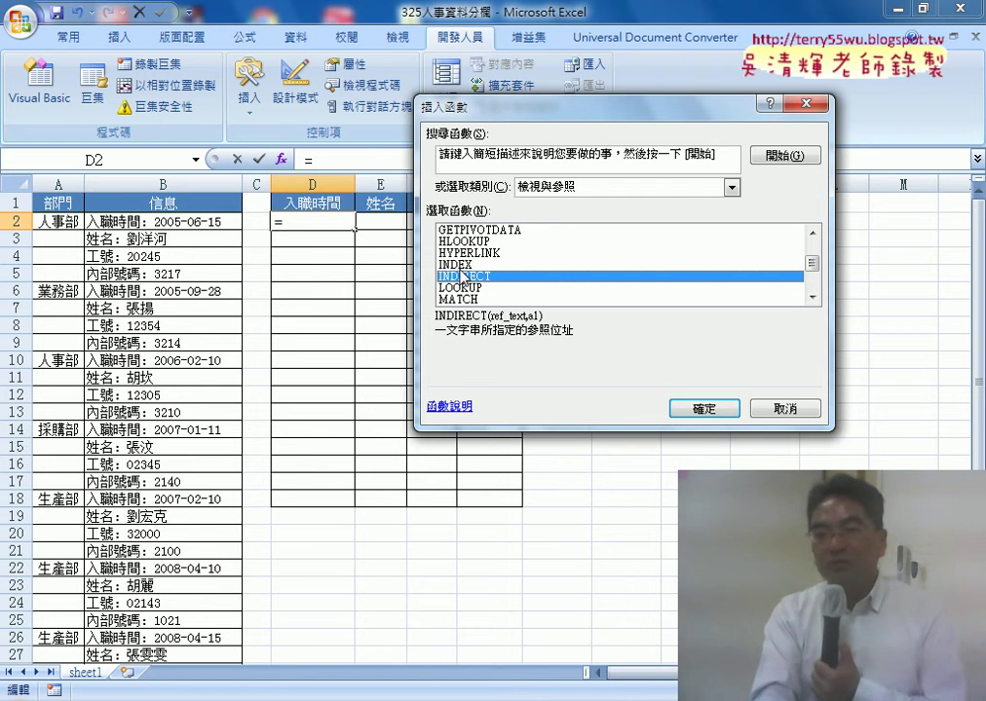
left_click(462, 266)
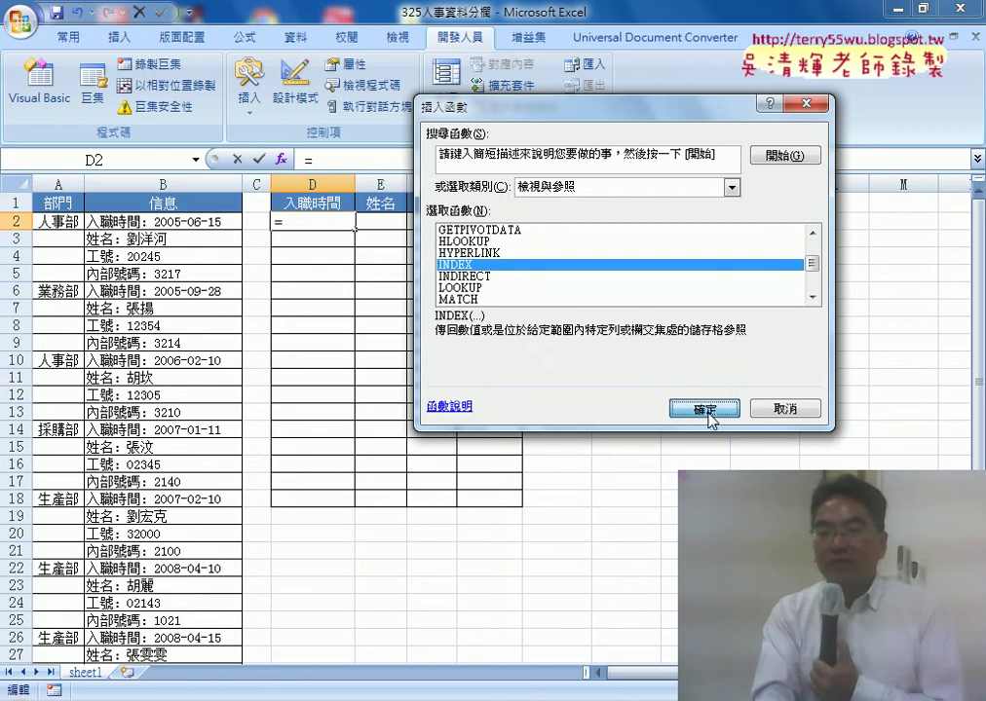
left_click(704, 409)
left_click(699, 312)
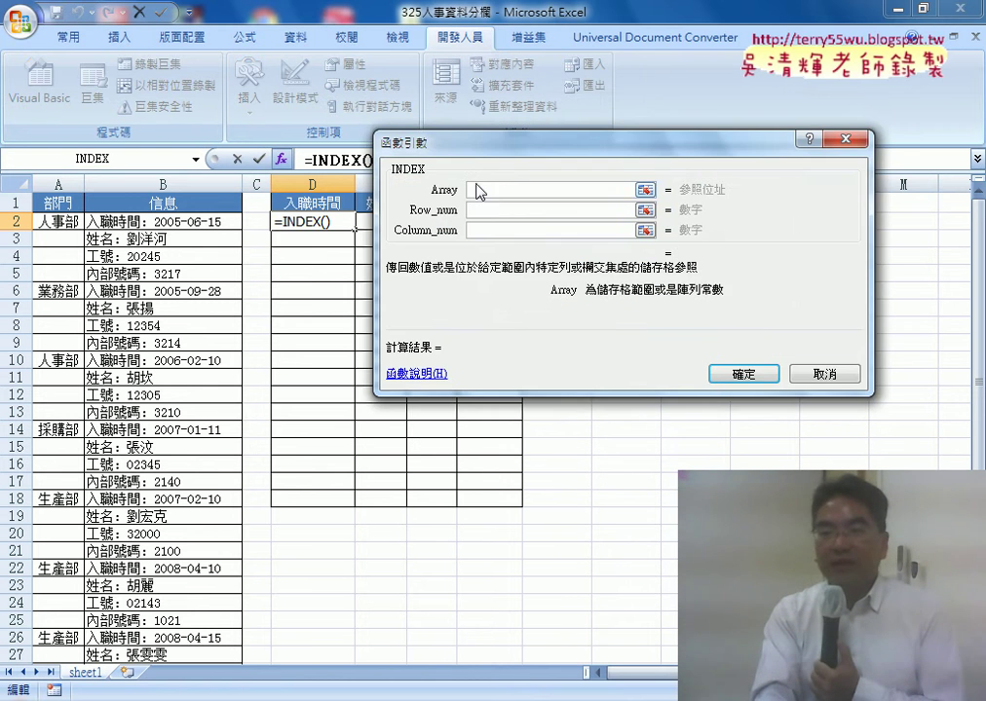
Fill in the INDEX arguments with Array B2:B33 and Column_num 1.
left_click_drag(487, 154, 661, 199)
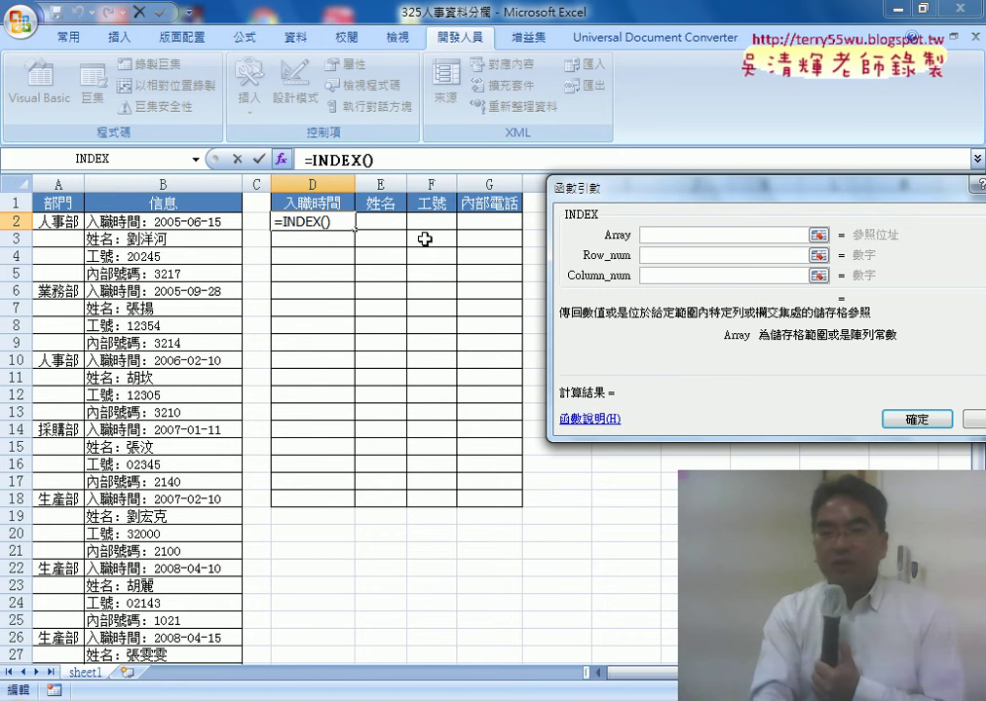
left_click_drag(158, 223, 160, 643)
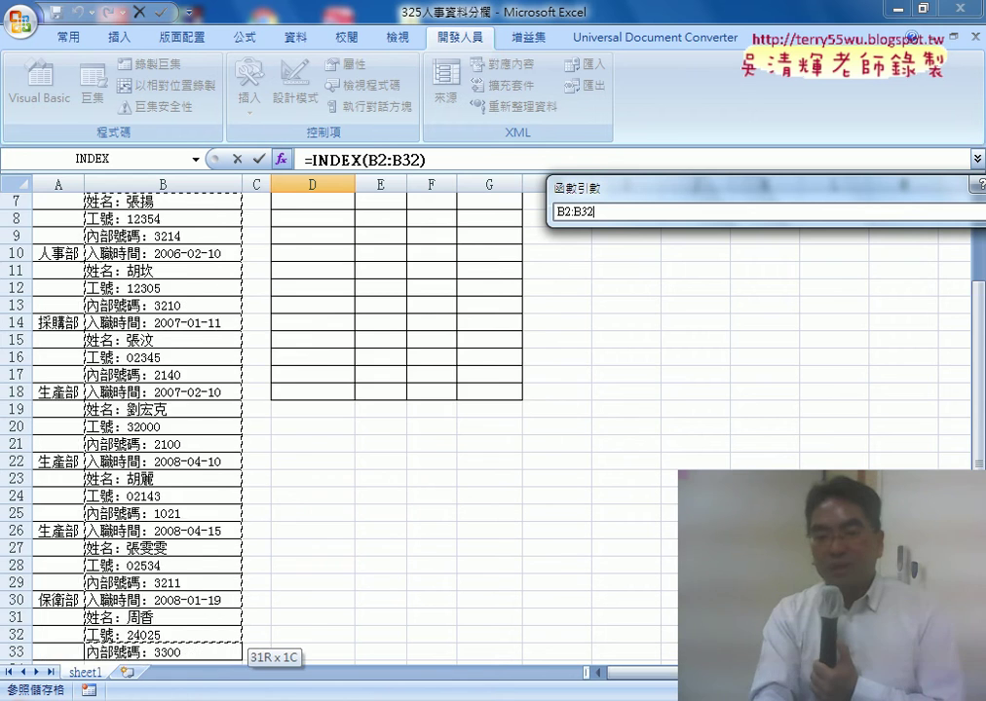
left_click_drag(161, 643, 166, 392)
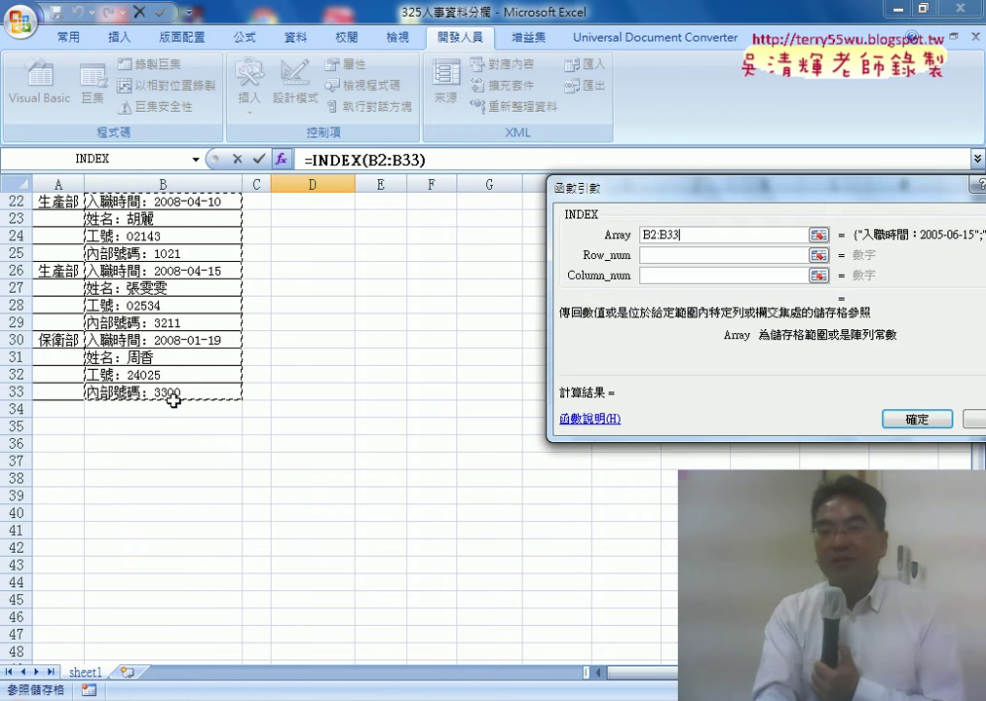
left_click_drag(593, 191, 384, 191)
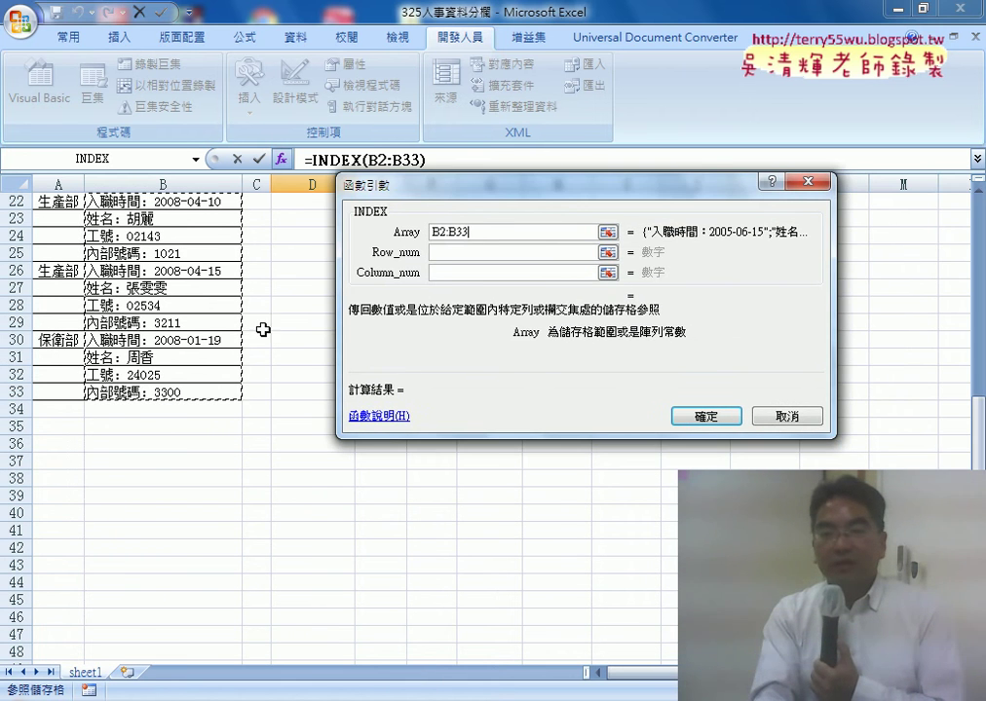
scroll(282, 323, "up", 6)
scroll(283, 324, "up", 1)
left_click_drag(399, 200, 513, 194)
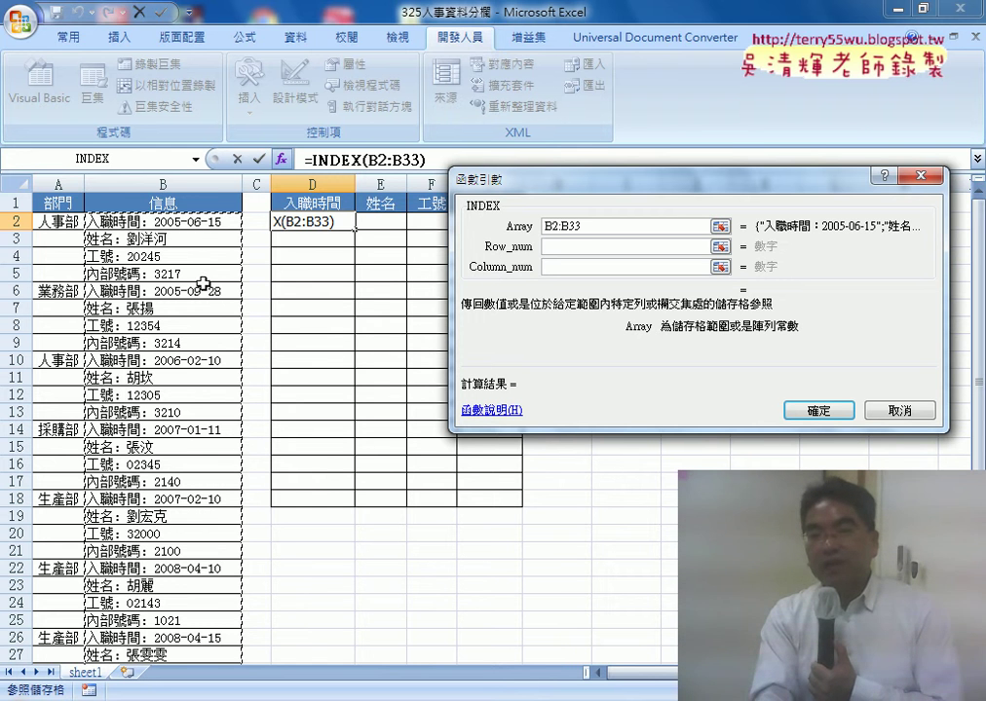
left_click(556, 267)
type("1")
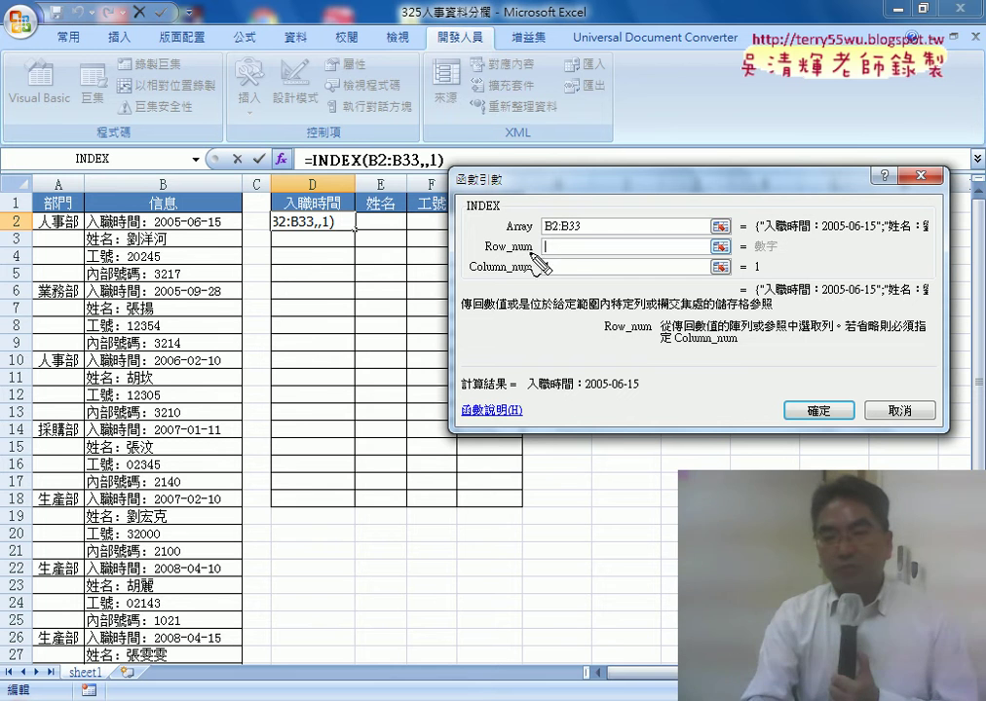
Number the header columns 1 to 4 in pen, then clear the ink and cancel the INDEX formula.
left_click_drag(563, 238, 570, 252)
left_click_drag(305, 208, 305, 227)
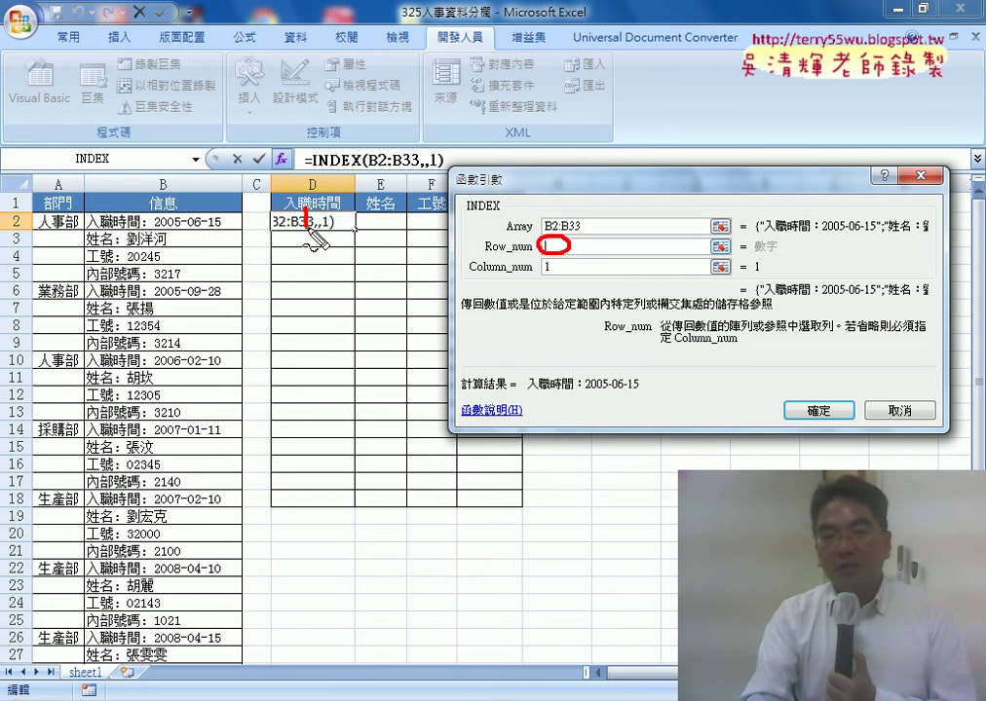
mouse_move(382, 214)
left_mouse_down()
mouse_move(397, 223)
mouse_move(436, 207)
mouse_move(425, 227)
mouse_move(492, 219)
left_mouse_up()
left_click_drag(484, 209, 480, 232)
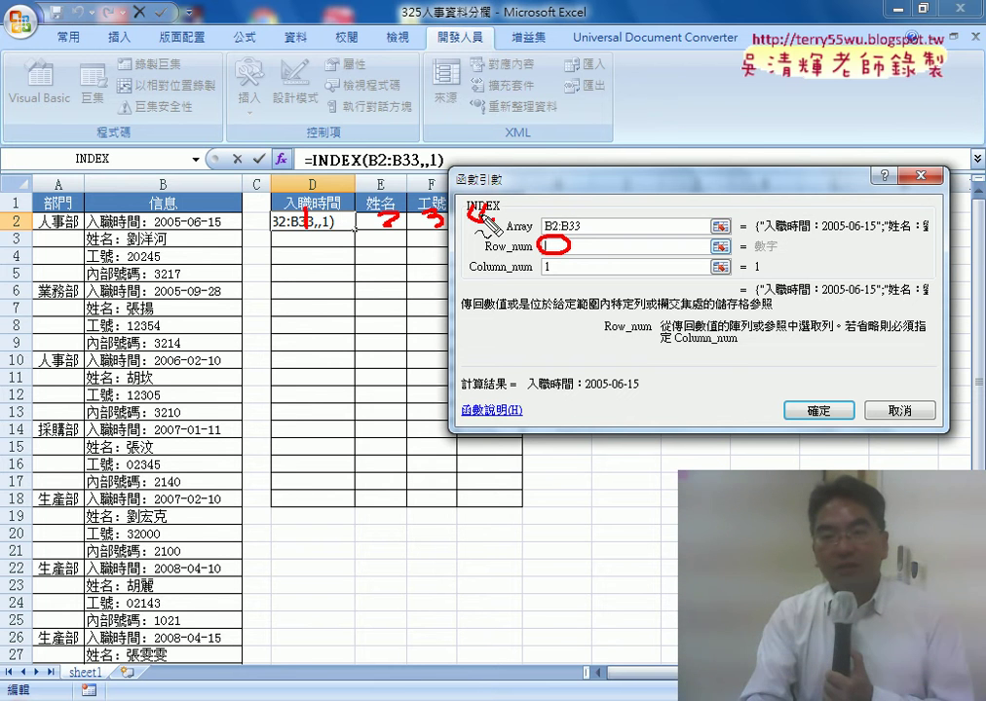
left_click_drag(306, 244, 319, 255)
left_click_drag(397, 237, 375, 240)
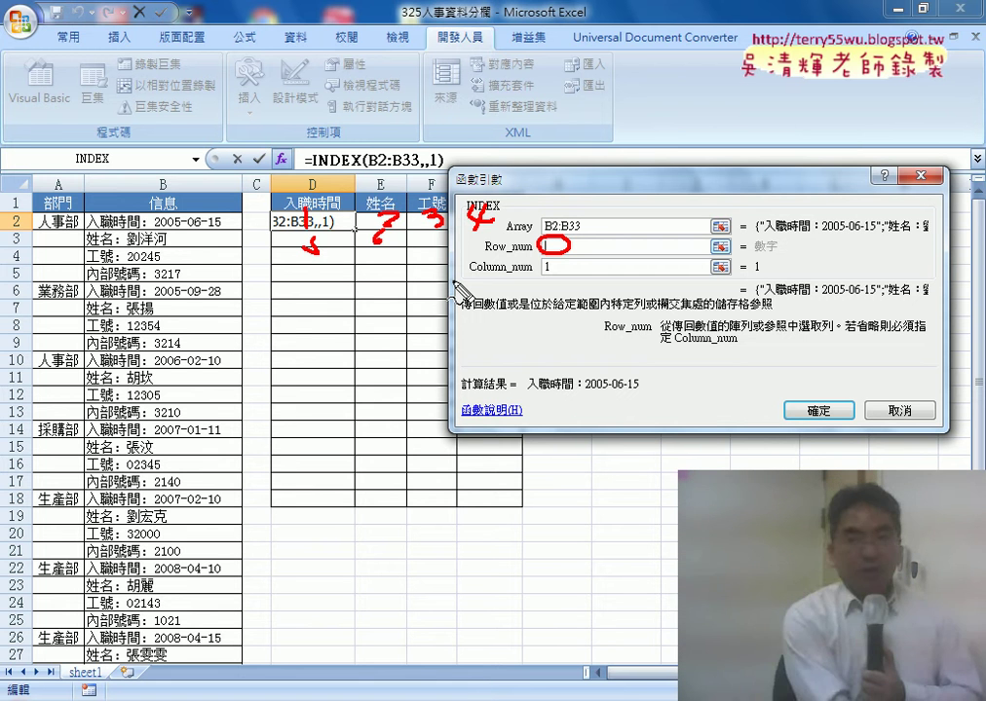
key("Escape")
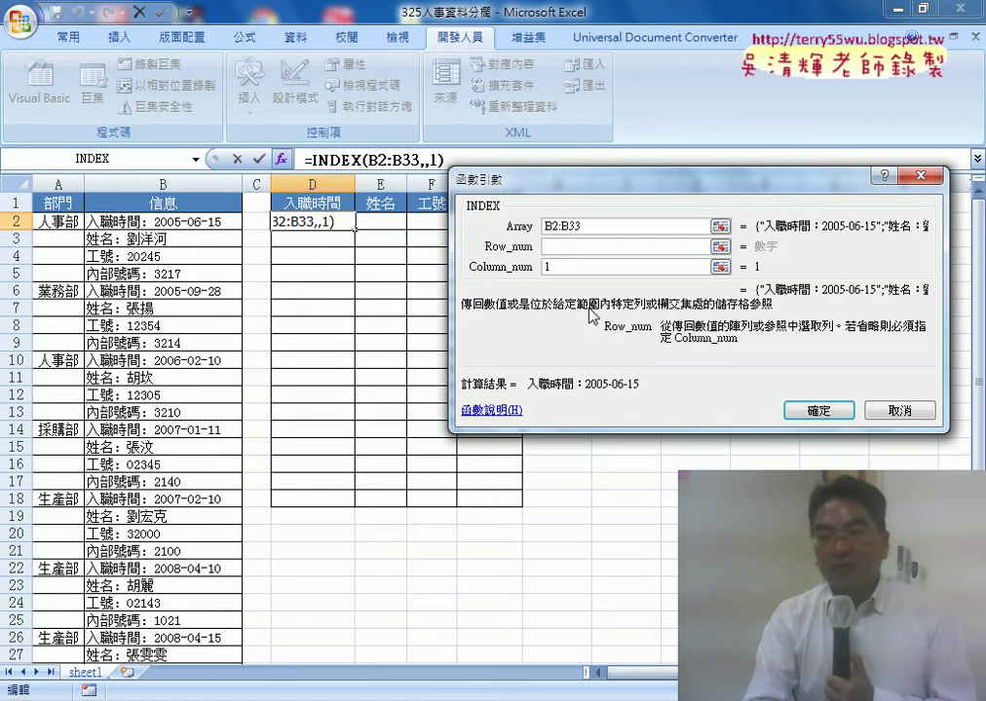
left_click(909, 413)
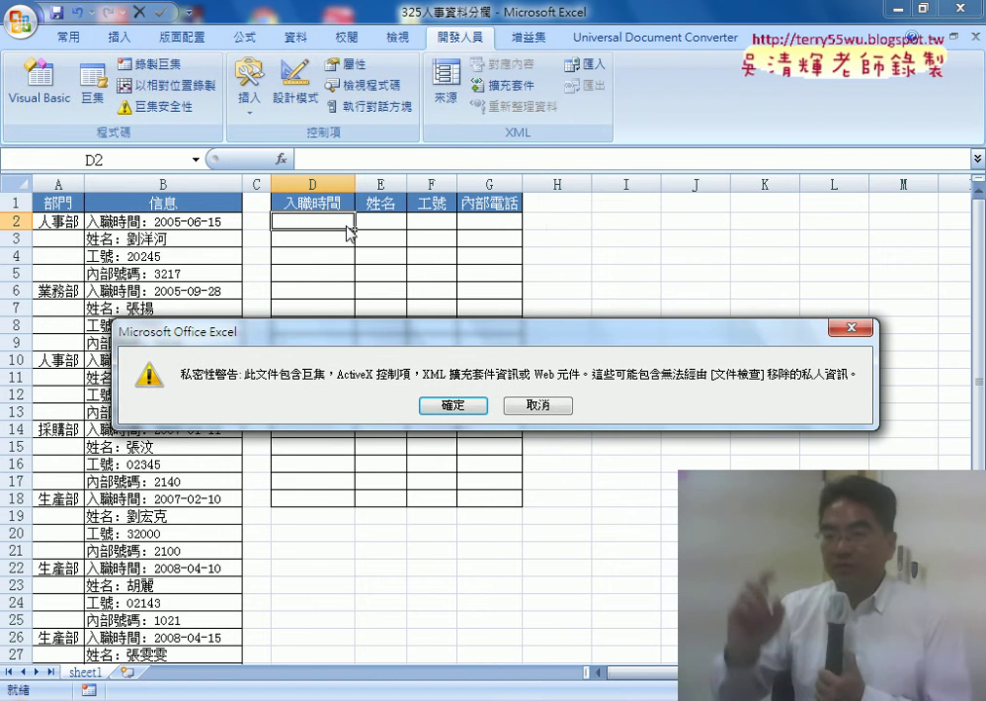
Dismiss the privacy warning with 取消 and the auto-recovery error with 確定.
left_click(553, 406)
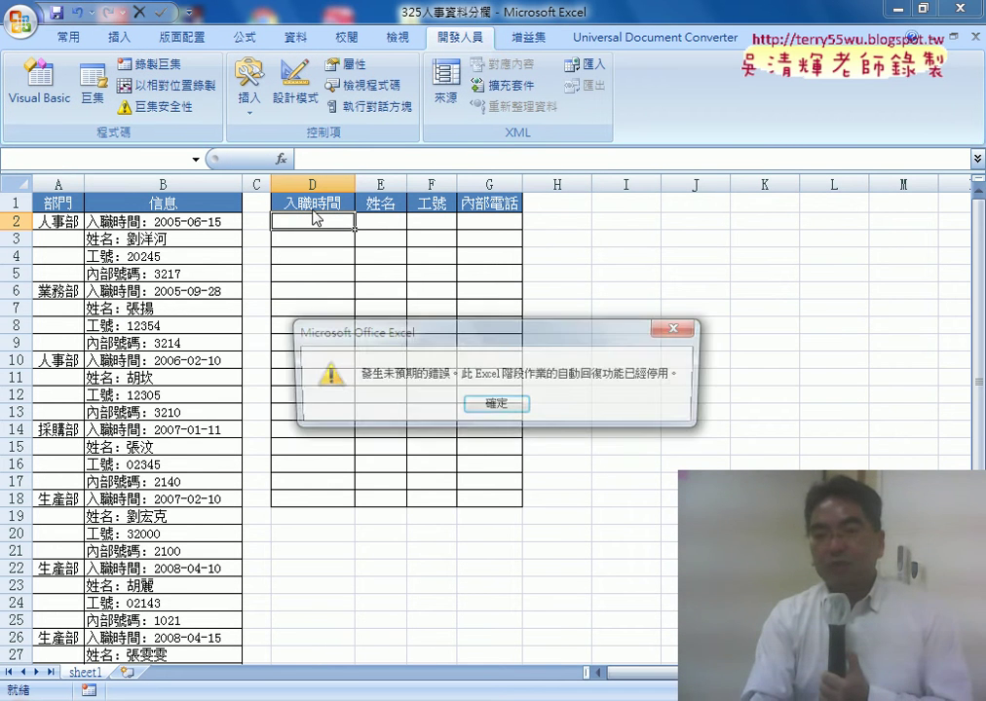
left_click(498, 407)
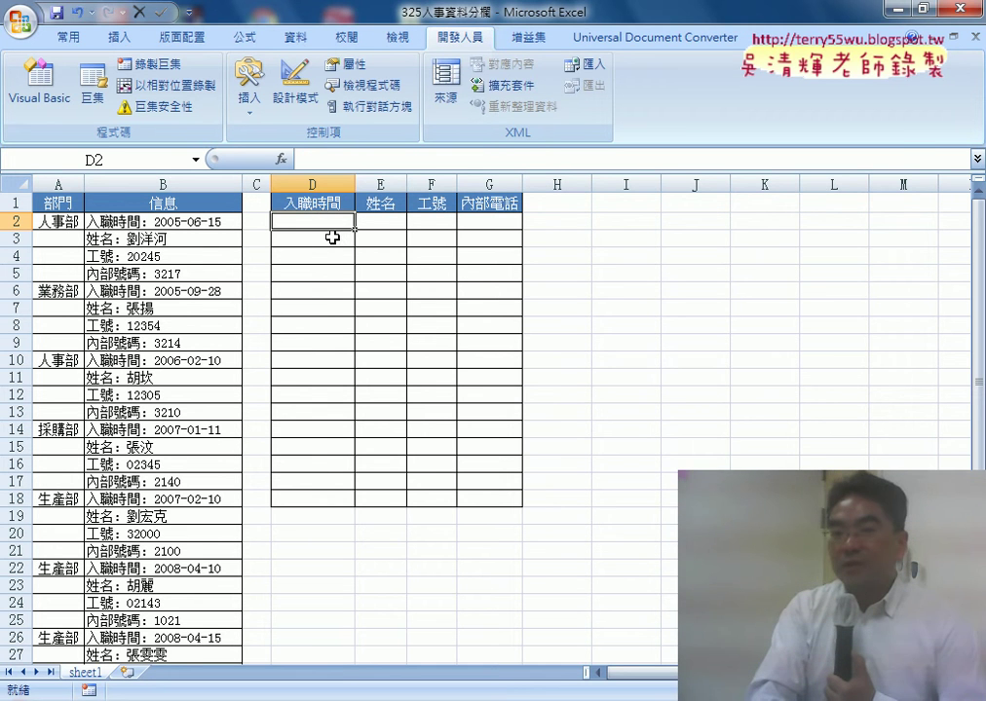
Enter =COLUMN()-3 in D2 using the COLUMN function with no reference.
left_click(280, 159)
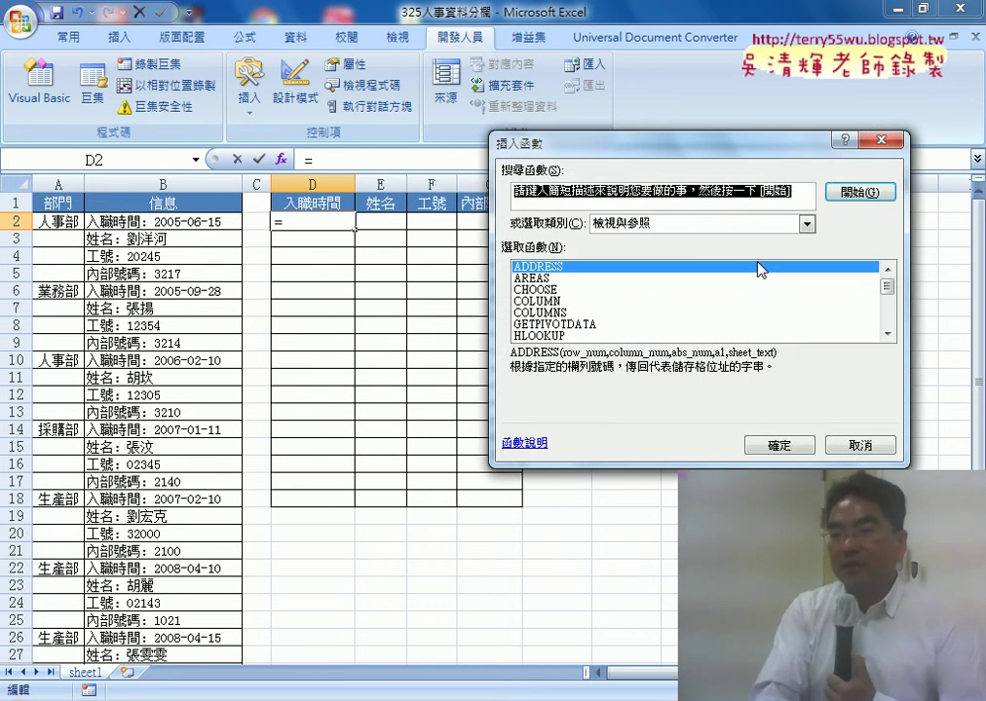
left_click_drag(888, 286, 889, 297)
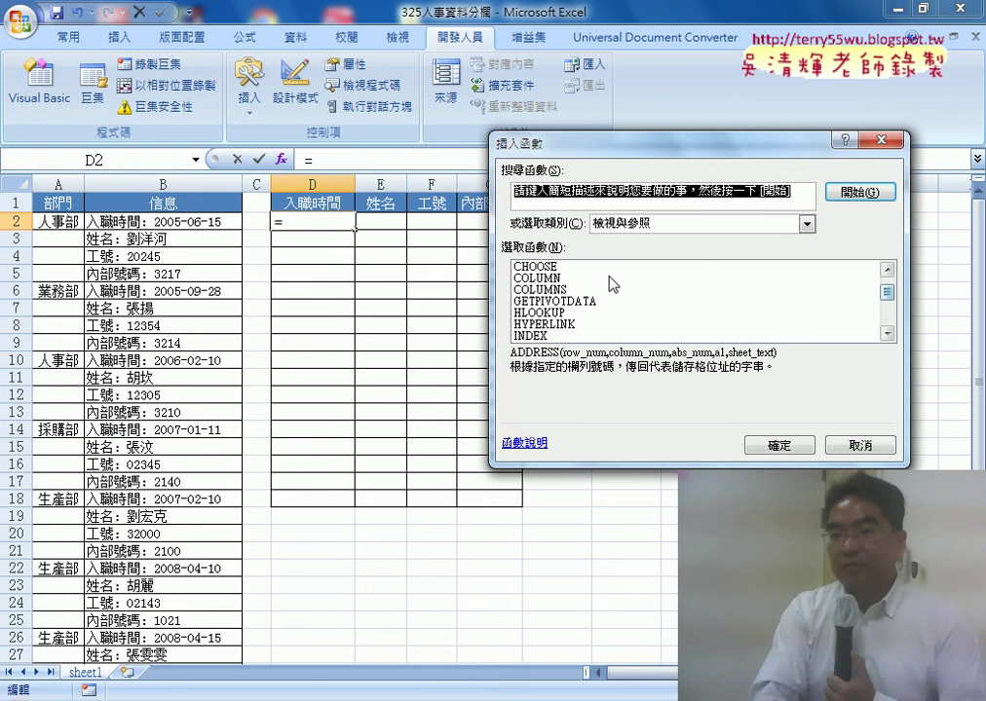
double_click(526, 279)
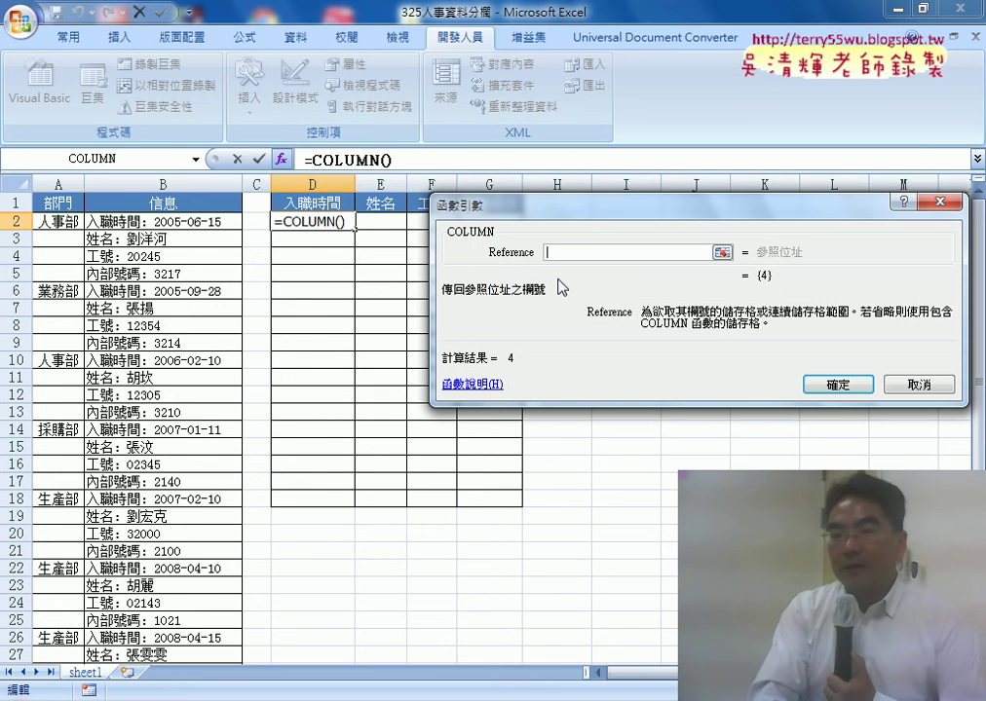
left_click(824, 386)
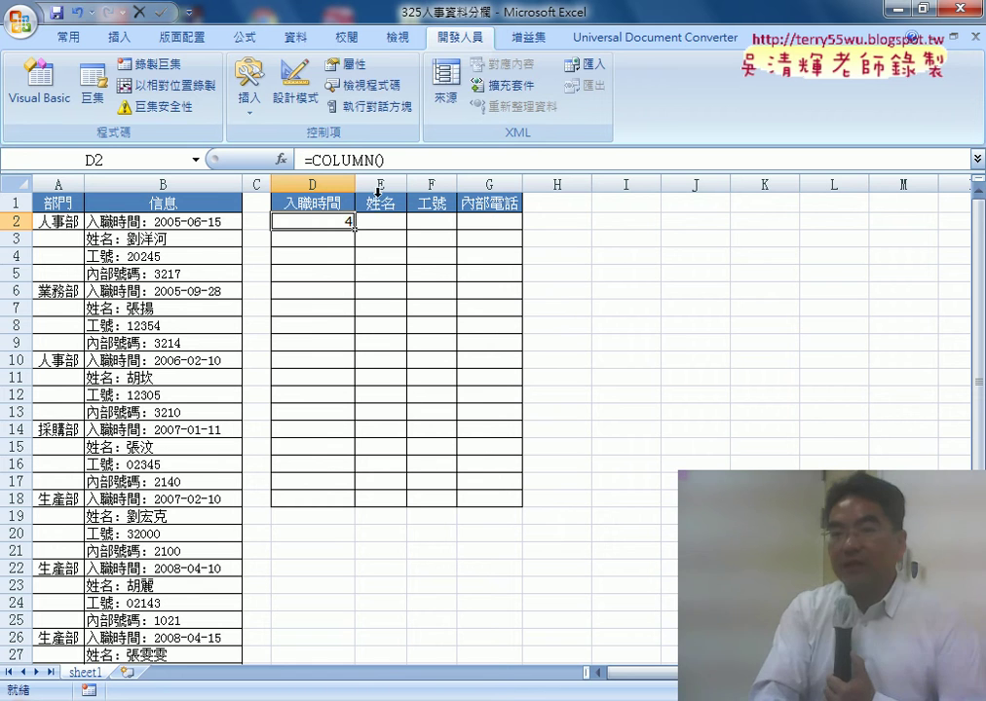
left_click(409, 163)
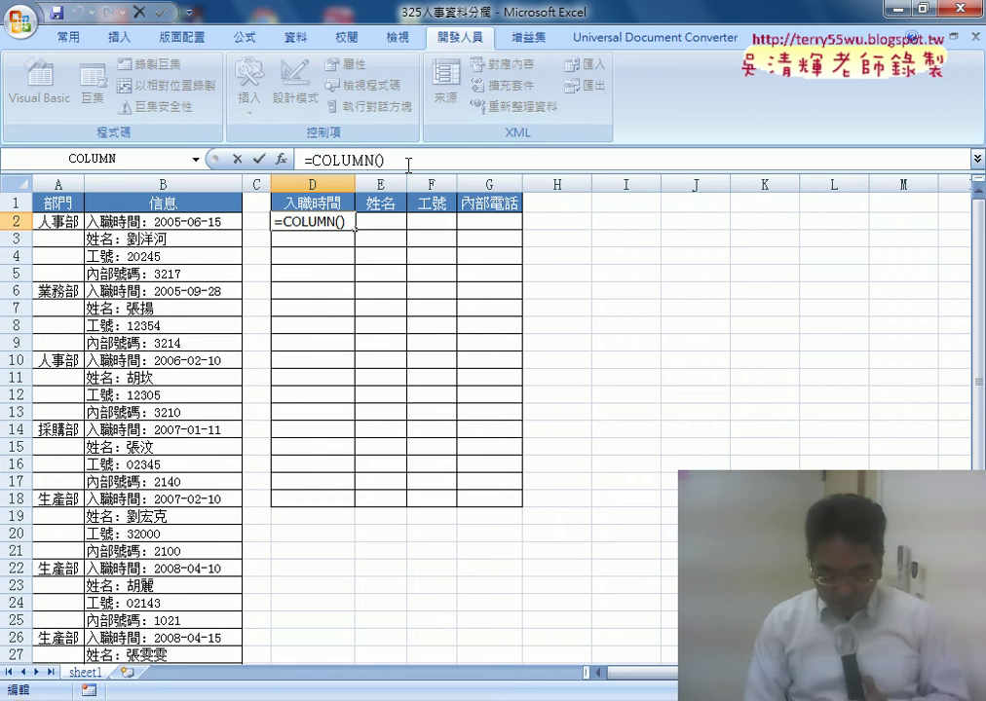
type("-3")
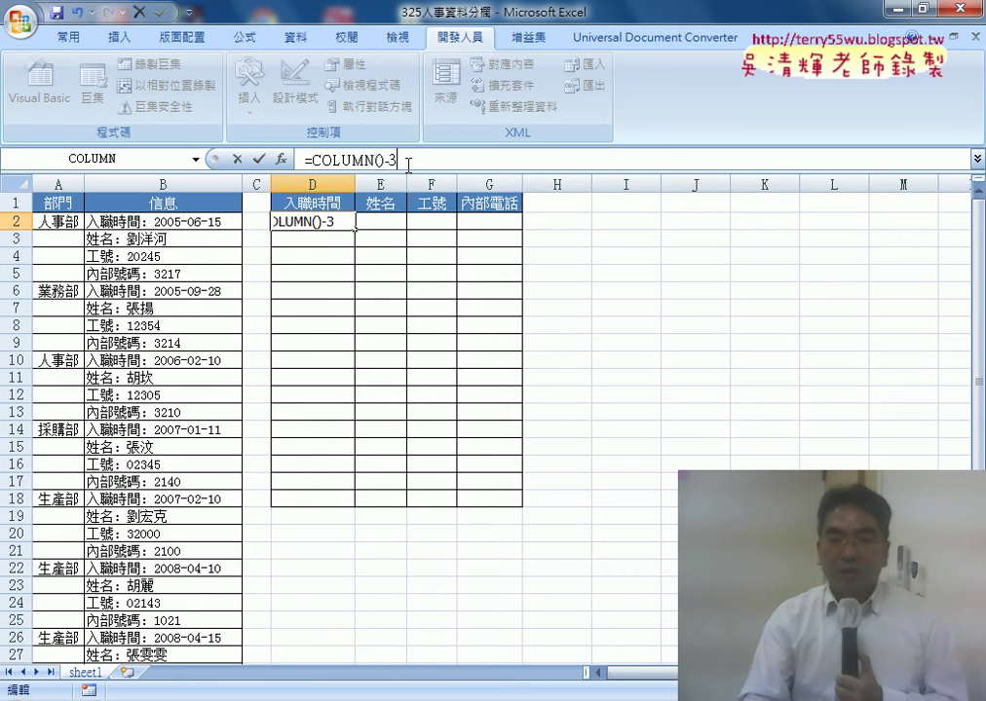
left_click(258, 159)
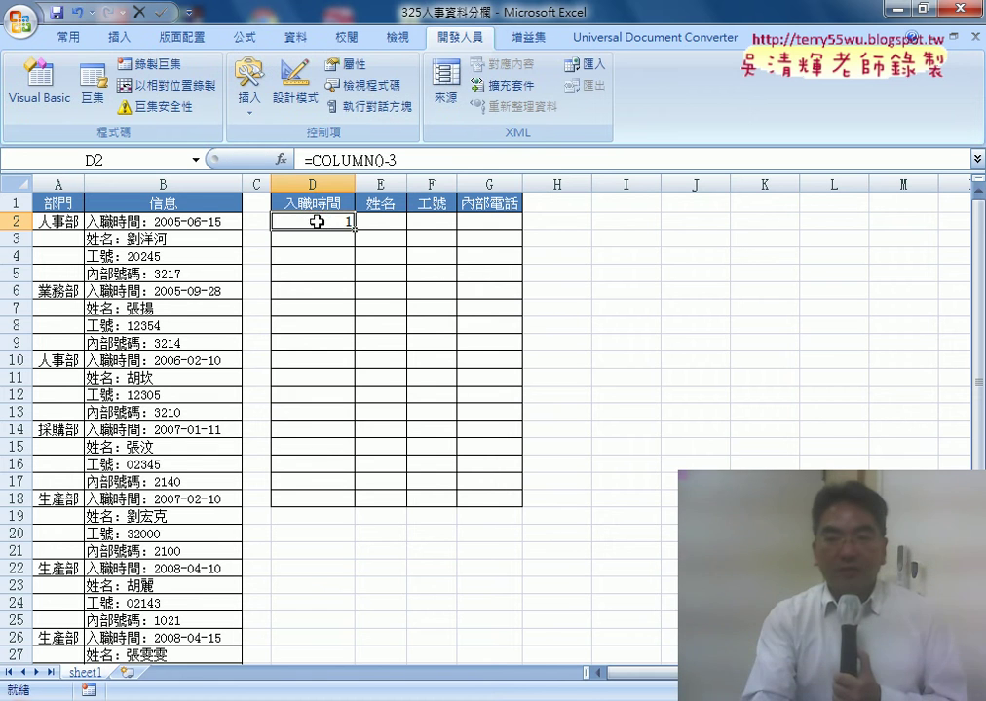
Fill =COLUMN()-3 across to G2 and down to row 8, showing 1 to 4 per row.
mouse_move(354, 227)
left_mouse_down()
mouse_move(525, 230)
mouse_move(525, 325)
left_mouse_up()
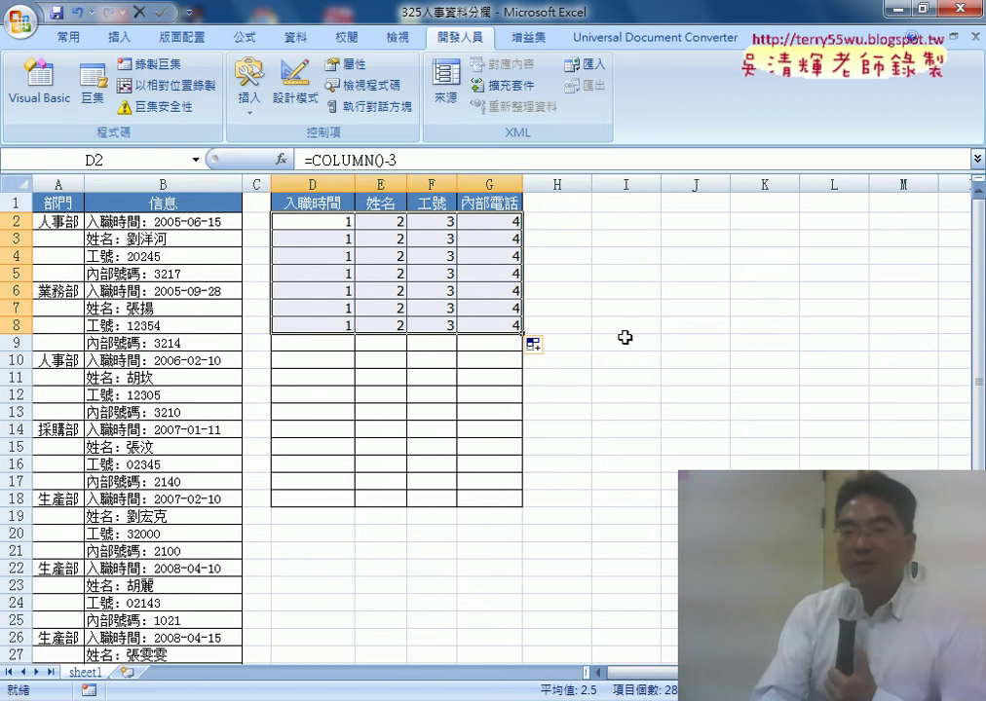
left_click(323, 221)
left_click(429, 161)
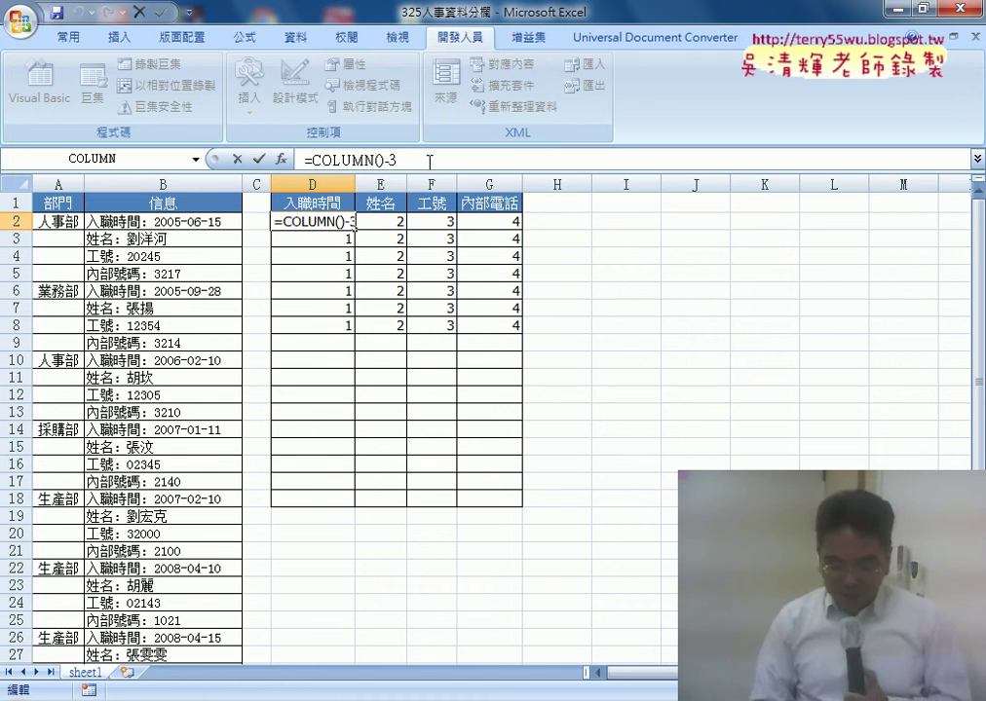
Extend D2's formula with +(ROW()-2)*4 to give =COLUMN()-3+(ROW()-2)*4 and commit it.
type("+")
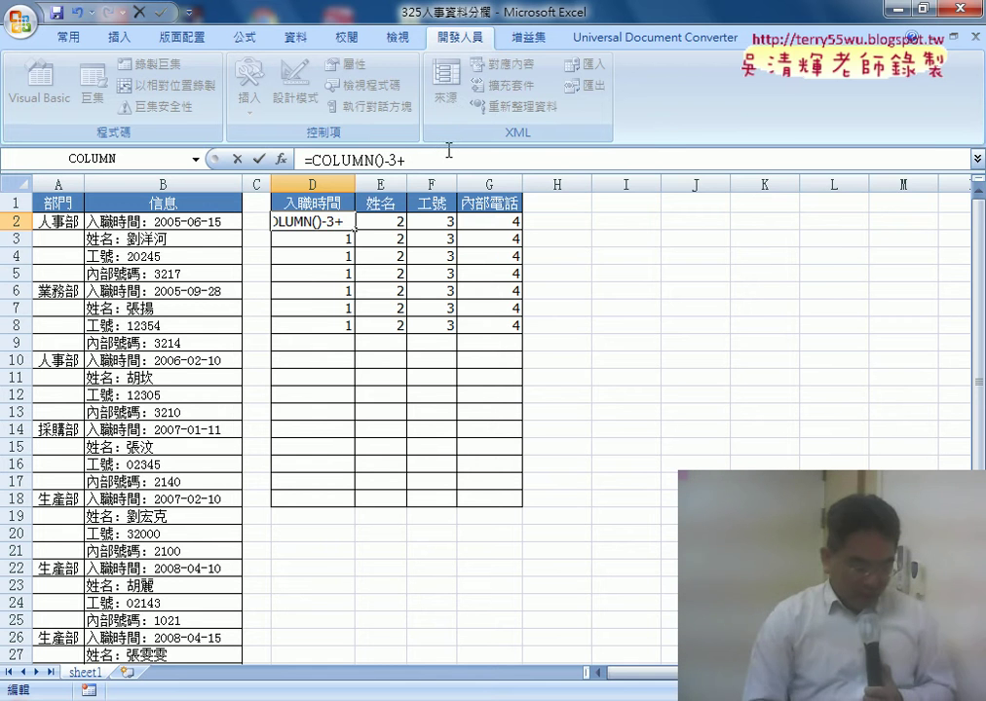
type("k")
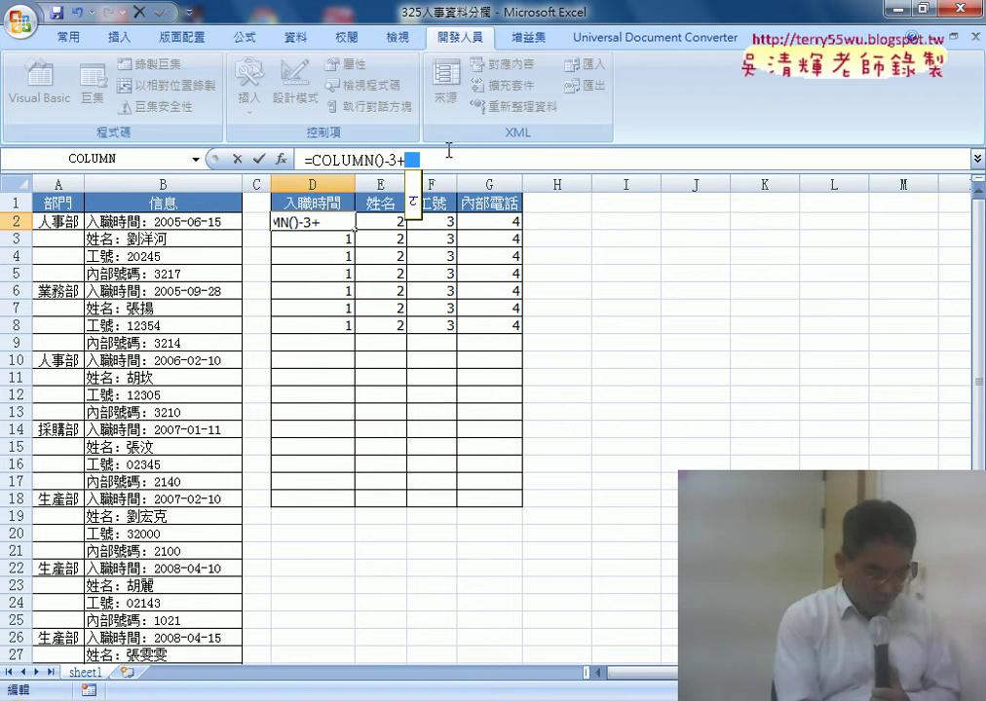
type("r")
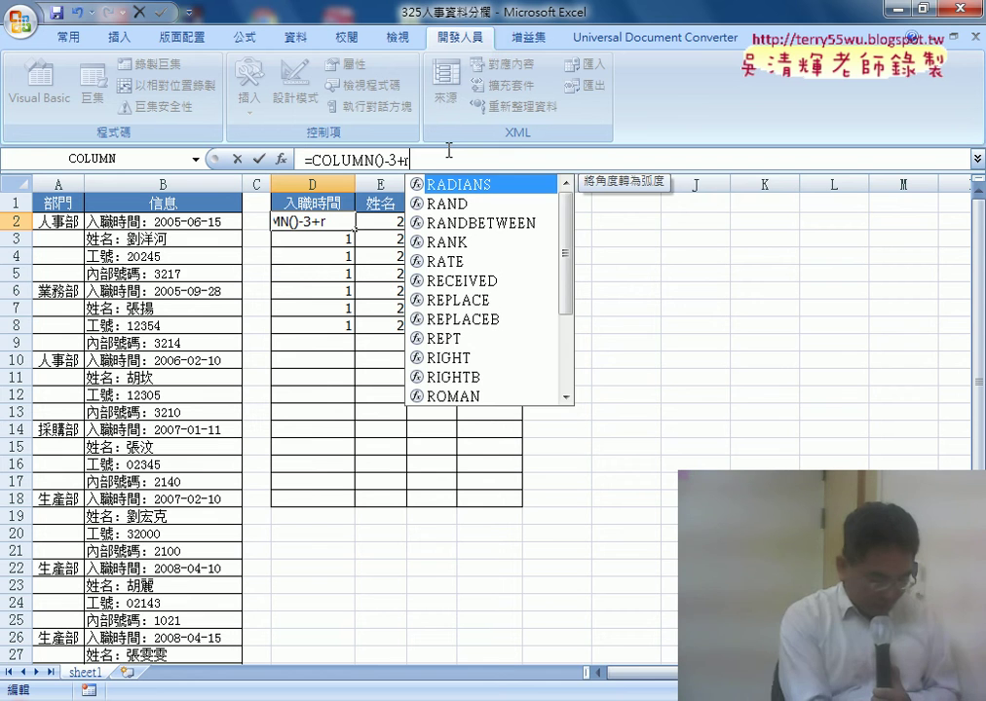
type("ow()")
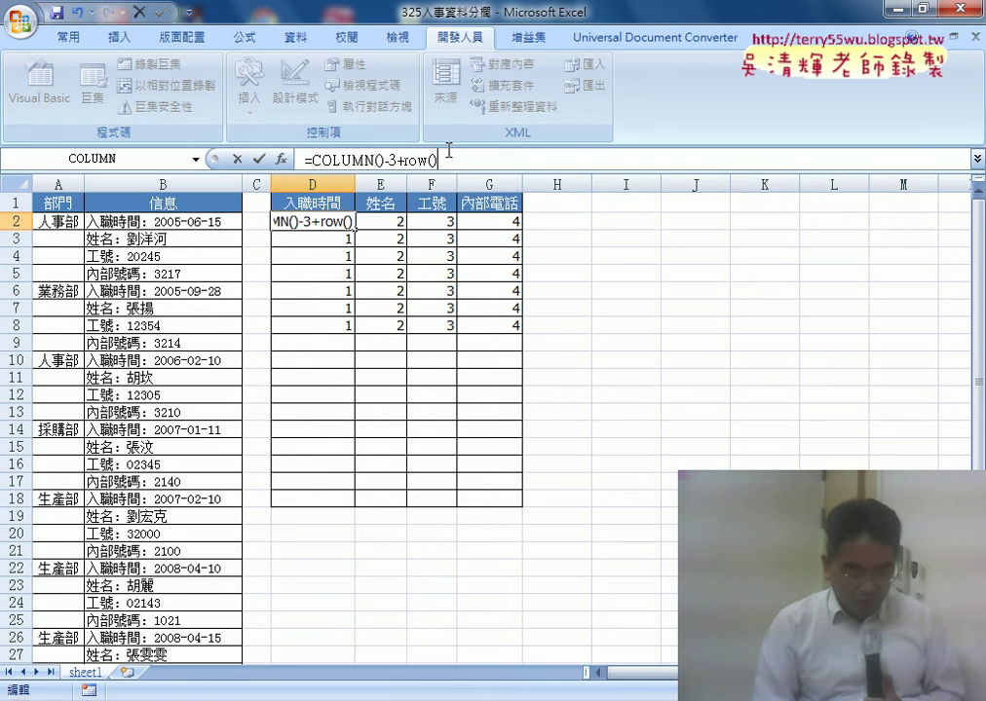
type("-2")
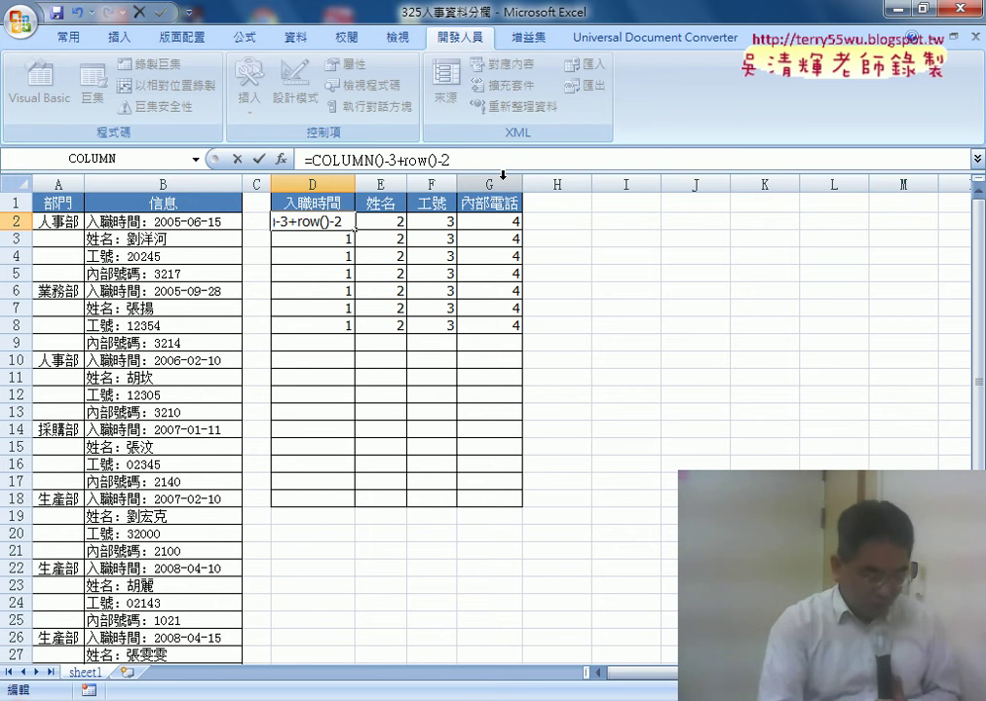
type("(")
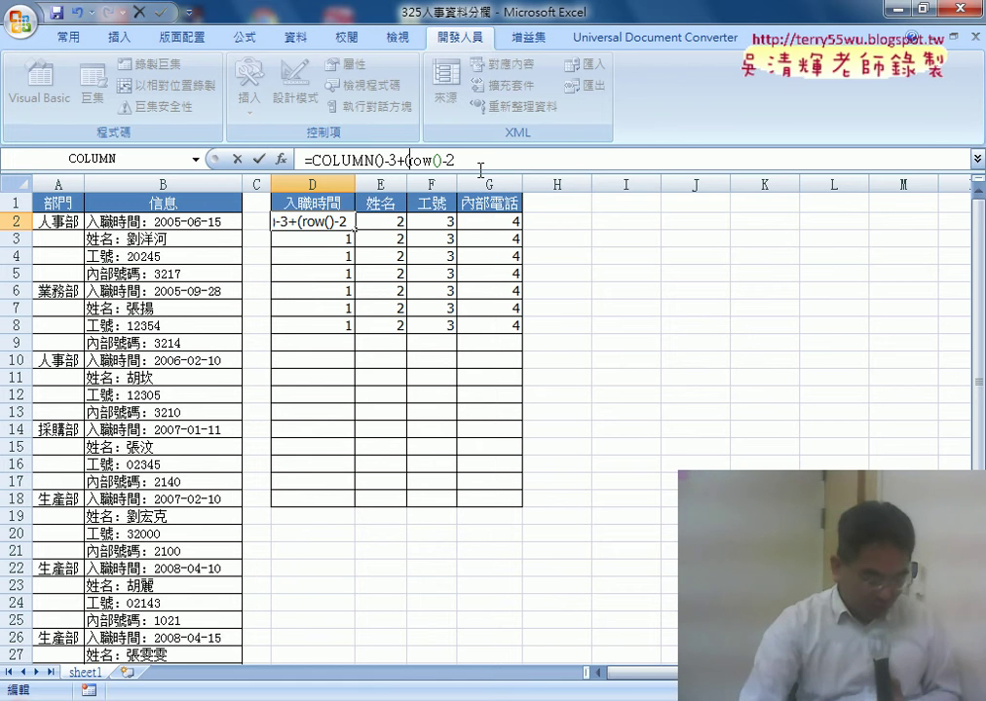
type(")-2)")
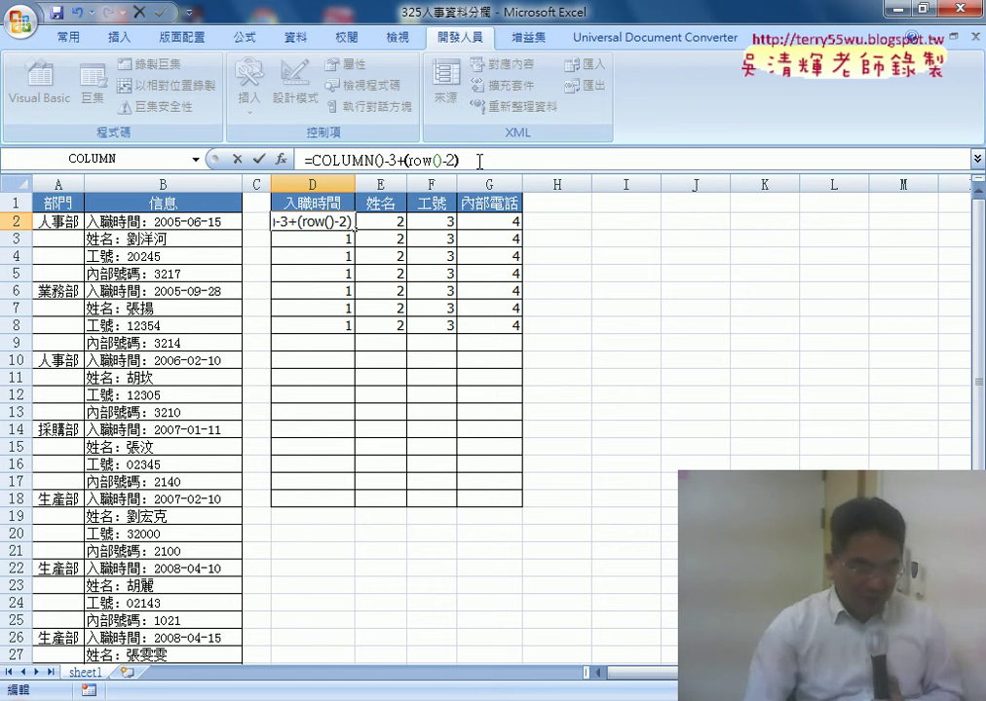
type("*")
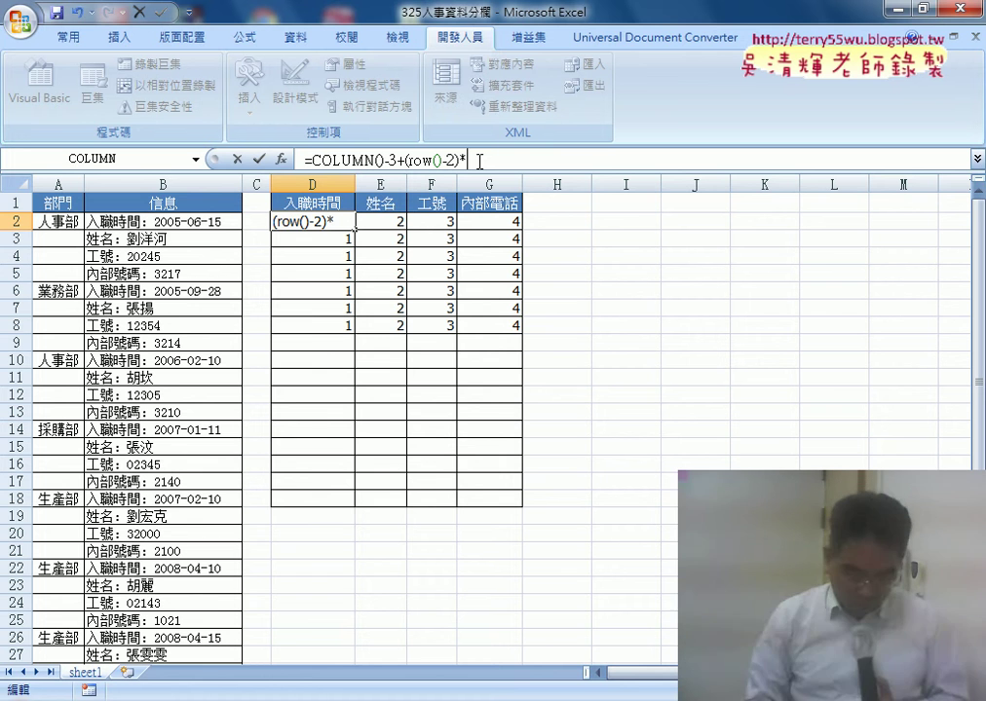
type("4")
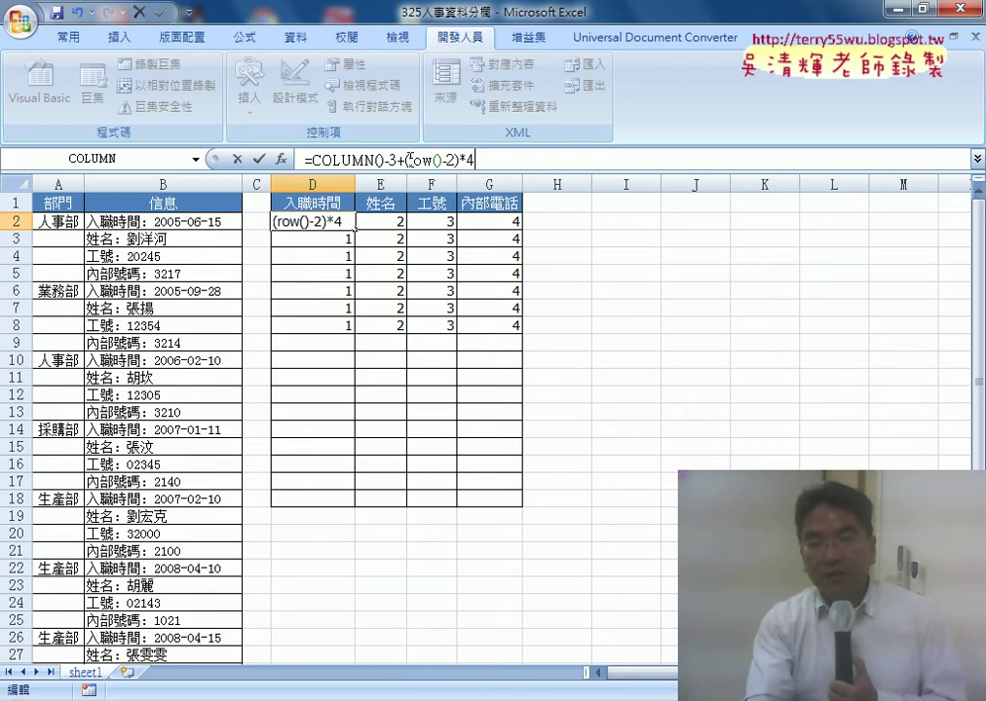
left_click_drag(409, 159, 451, 159)
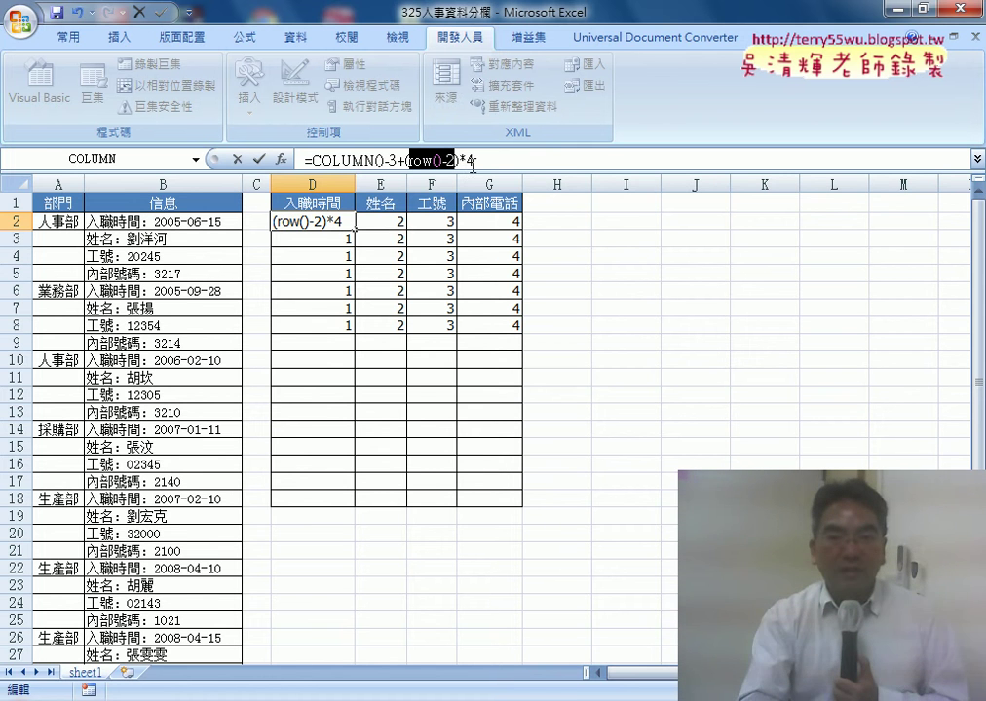
left_click_drag(470, 161, 537, 172)
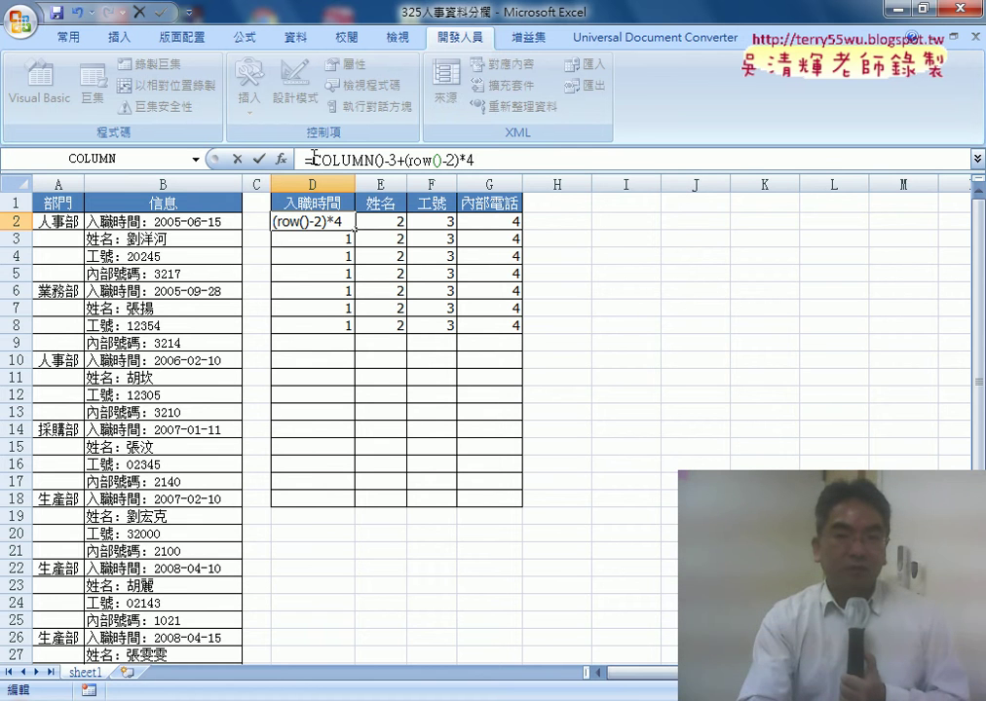
left_click_drag(314, 159, 460, 160)
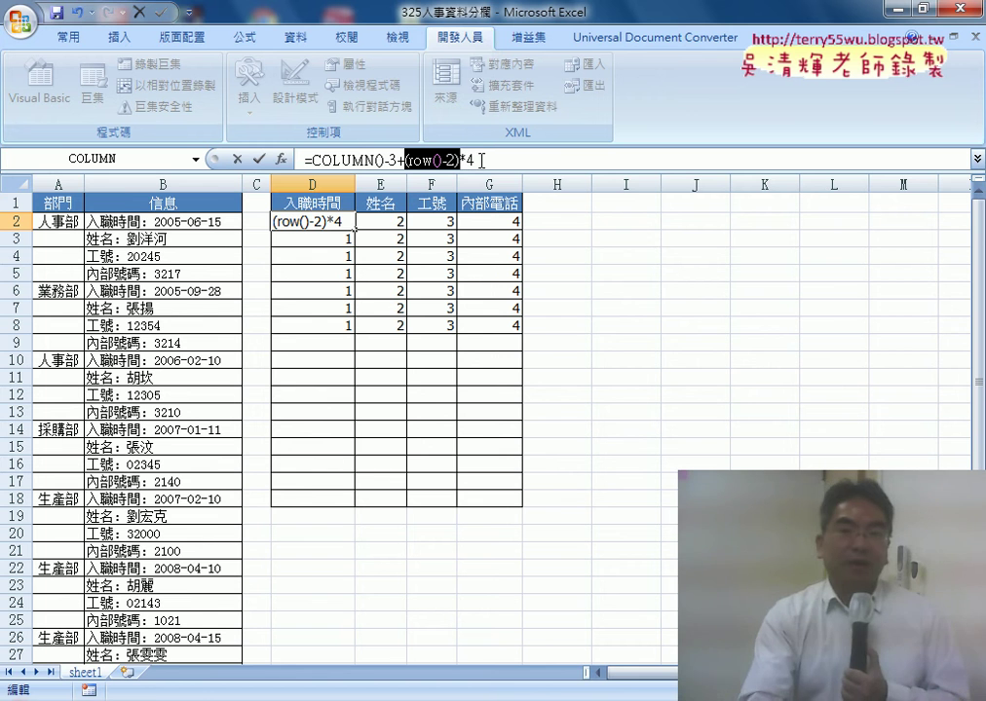
left_click(261, 159)
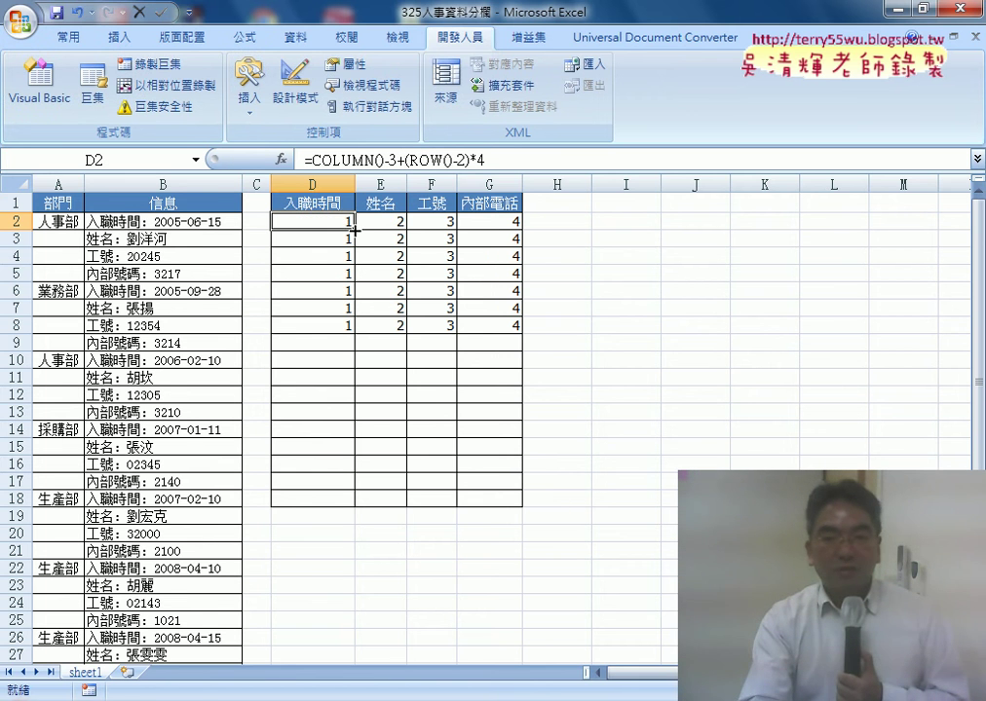
Copy D2's position formula across D2:G9, numbering the cells 1 to 32, then select its formula text.
mouse_move(354, 230)
left_mouse_down()
mouse_move(522, 230)
mouse_move(522, 337)
left_mouse_up()
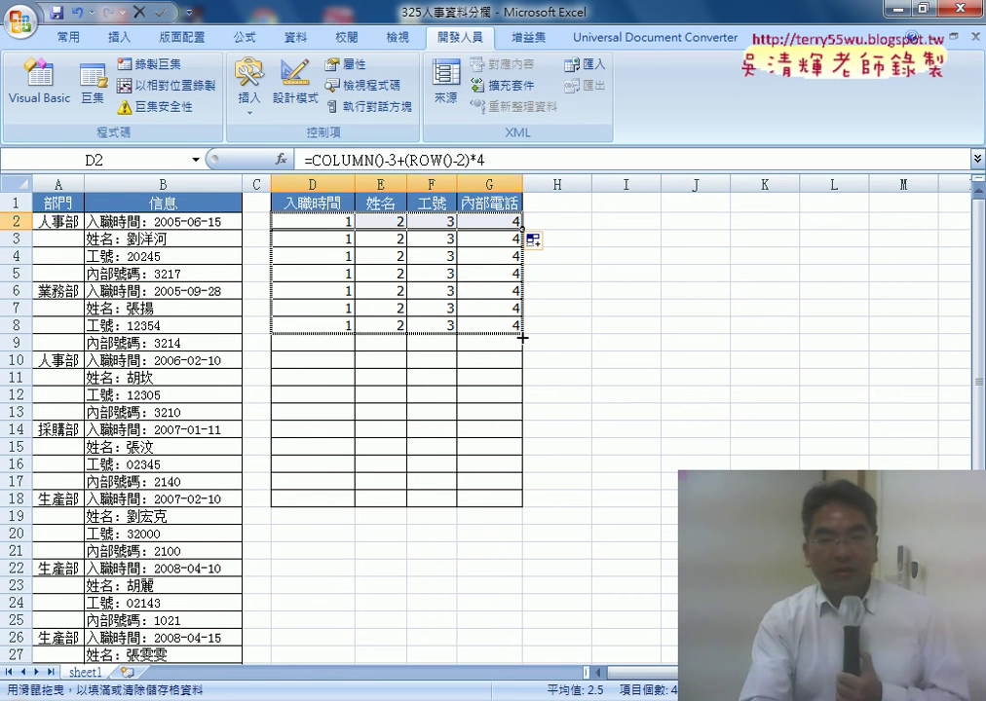
scroll(337, 402, "down", 3)
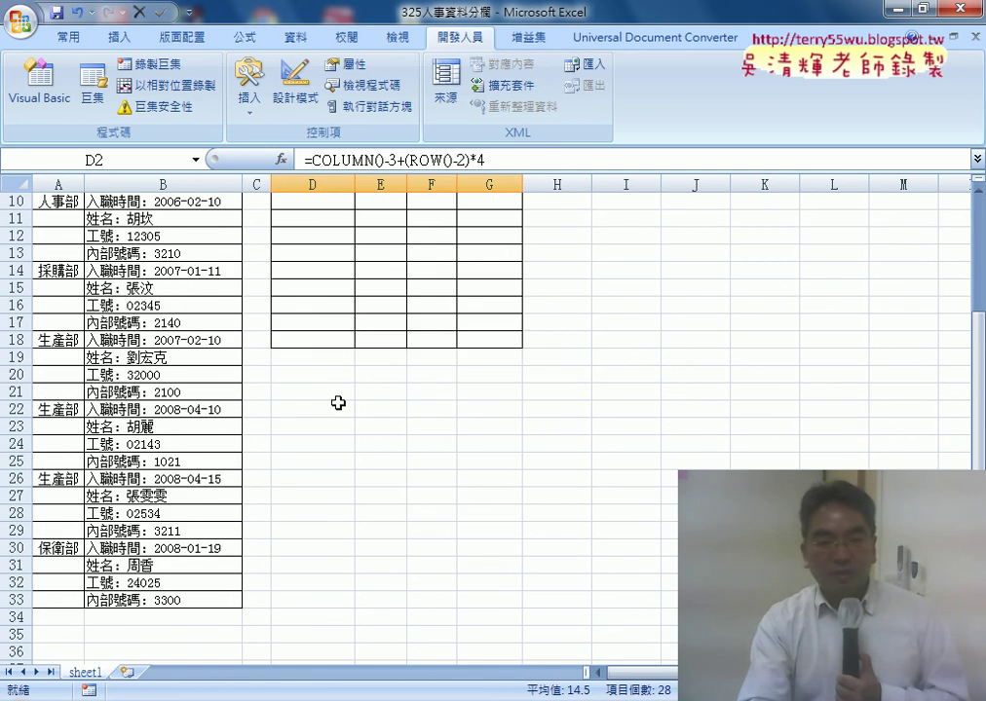
scroll(338, 402, "down", 1)
scroll(338, 402, "up", 4)
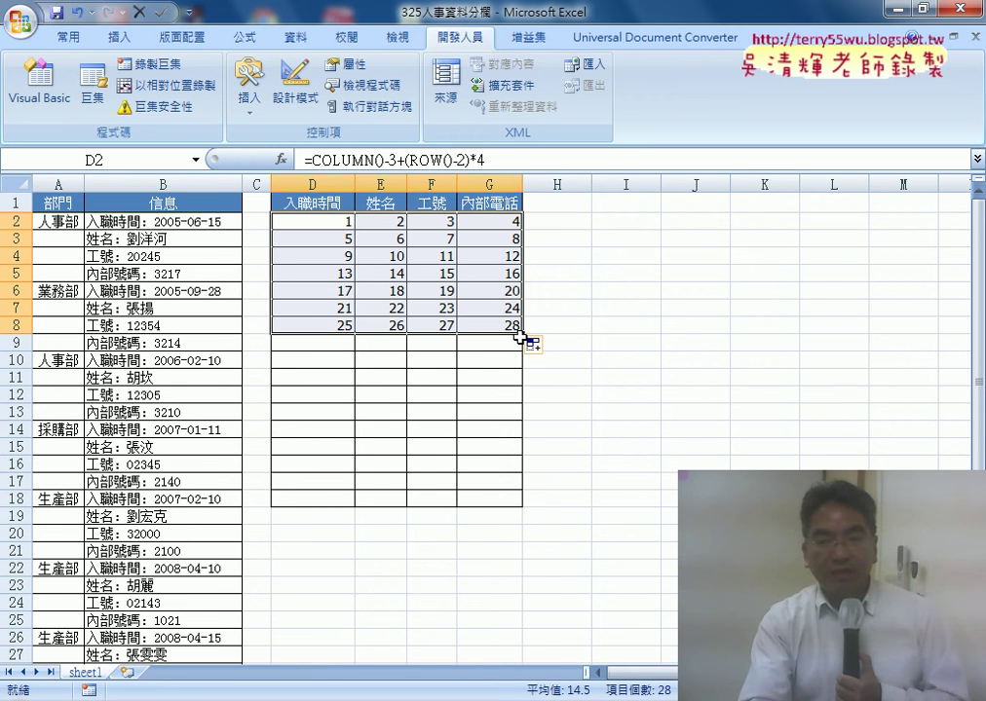
left_click_drag(521, 337, 522, 351)
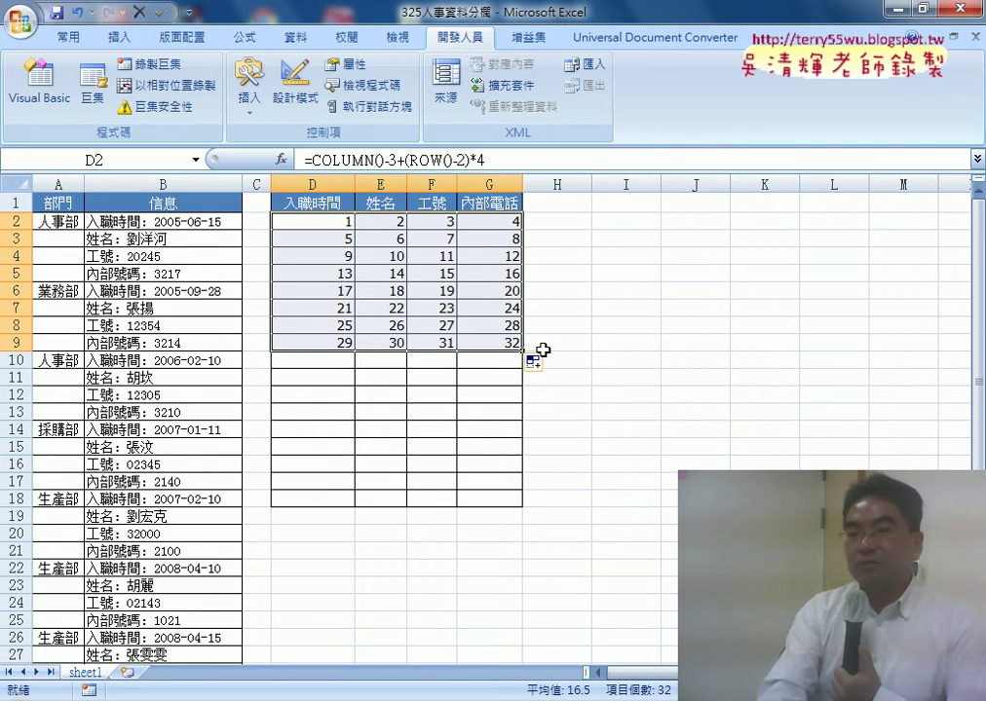
left_click(339, 223)
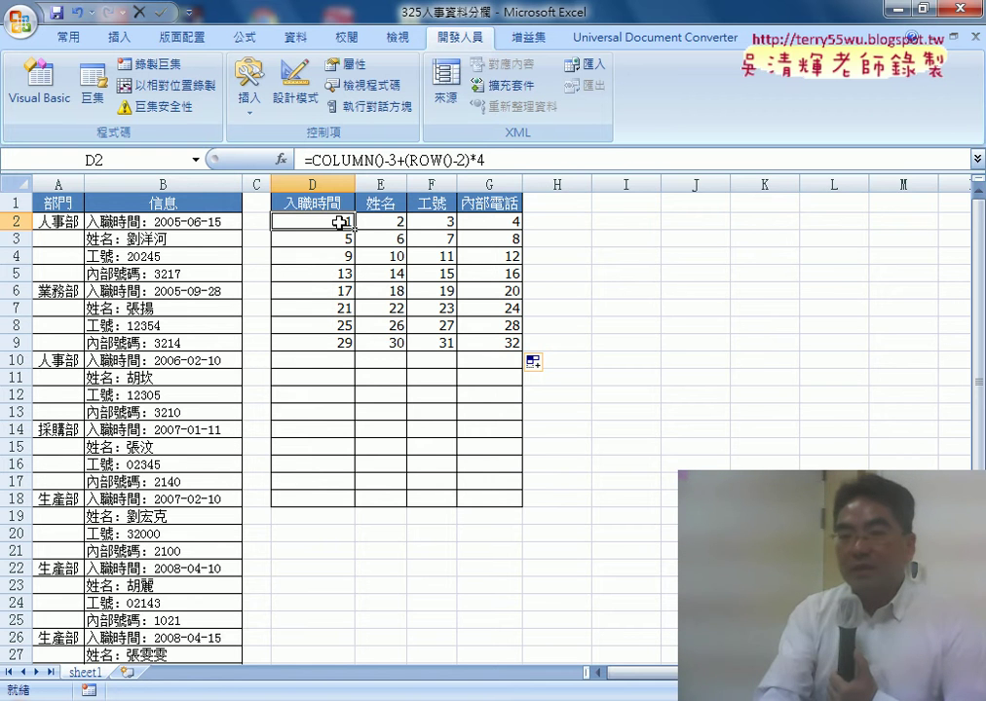
left_click_drag(311, 159, 487, 158)
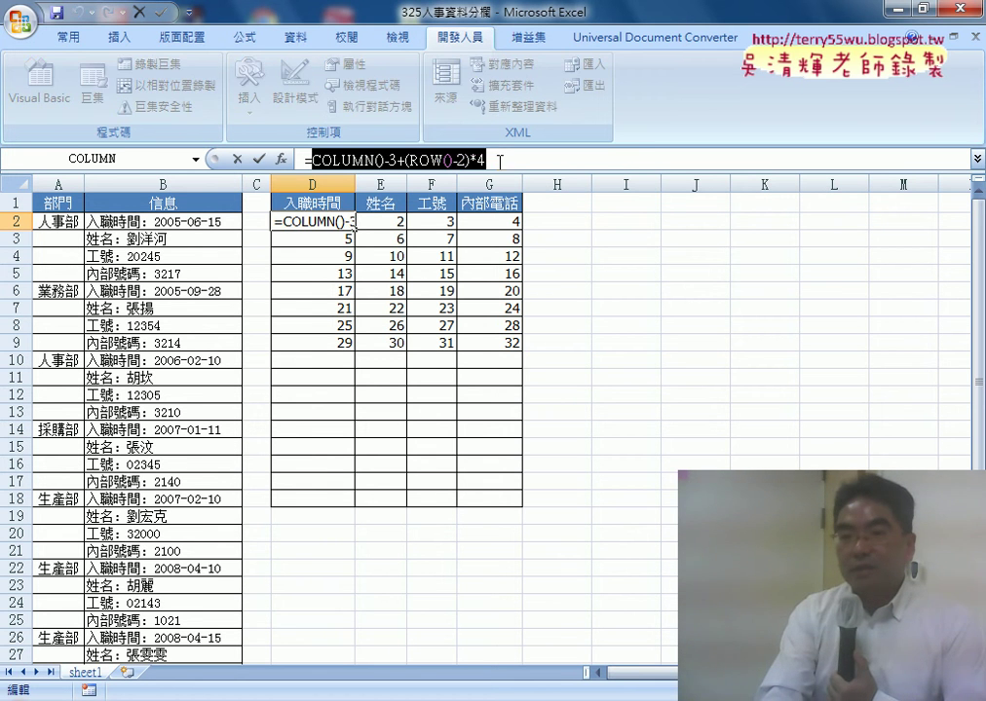
Cut the position formula from D2 and insert the INDEX function in its array form.
right_click(456, 162)
left_click(483, 174)
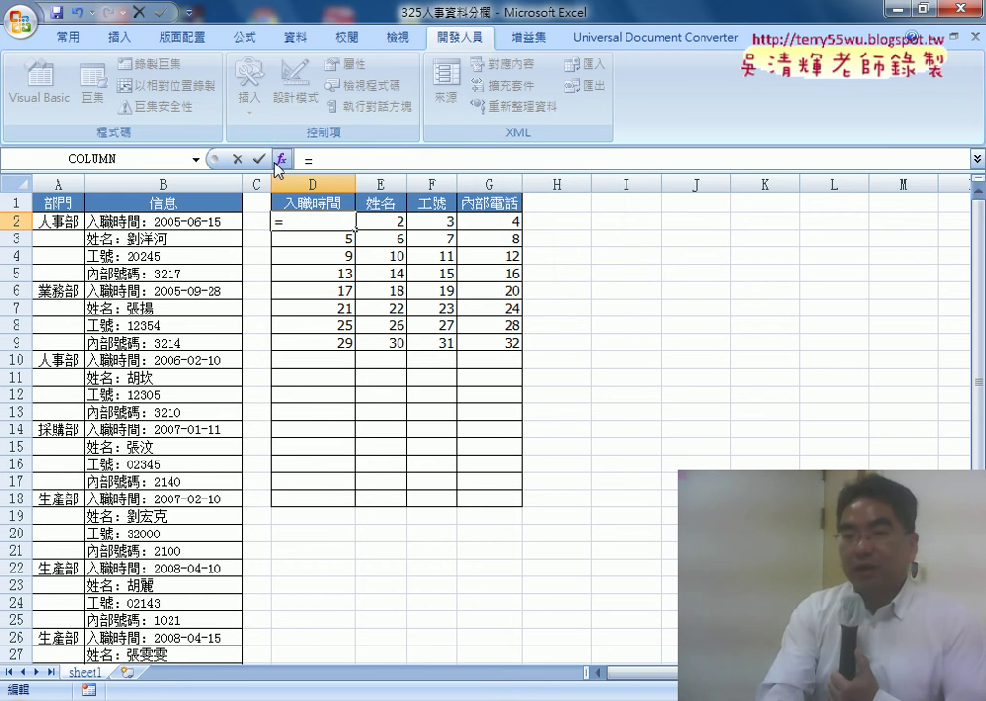
left_click(280, 160)
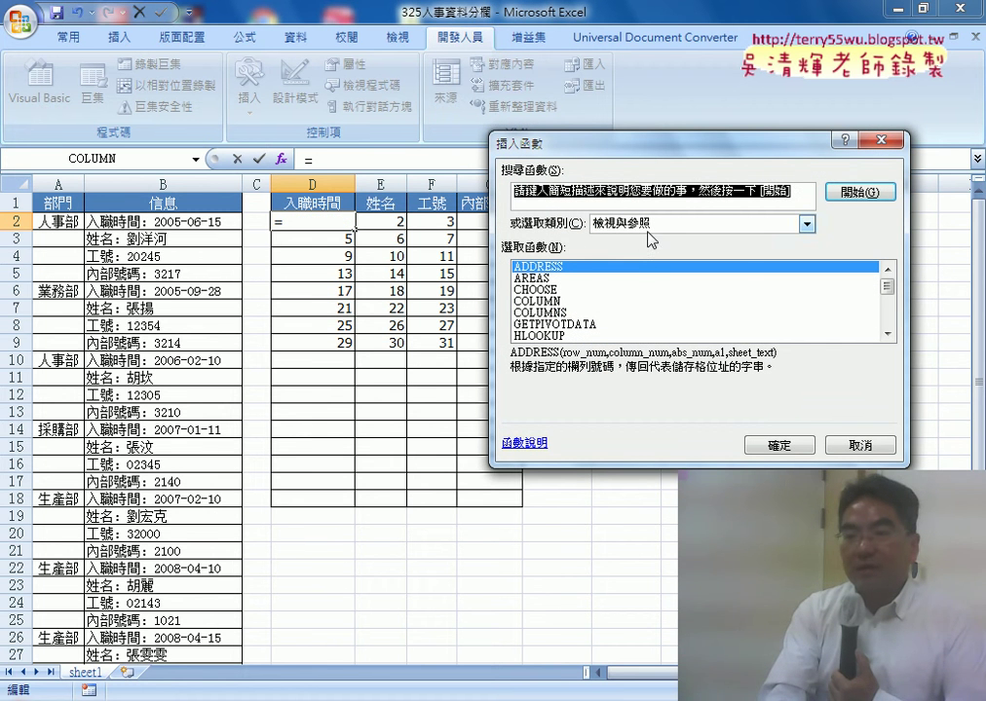
left_click(887, 333)
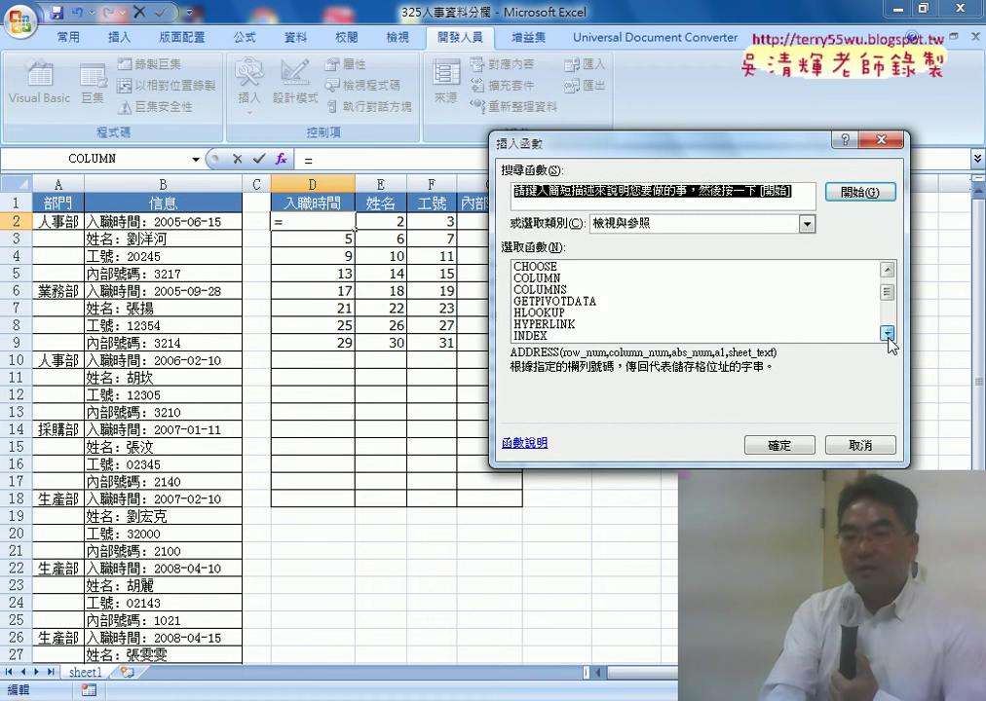
left_click(886, 333)
double_click(546, 324)
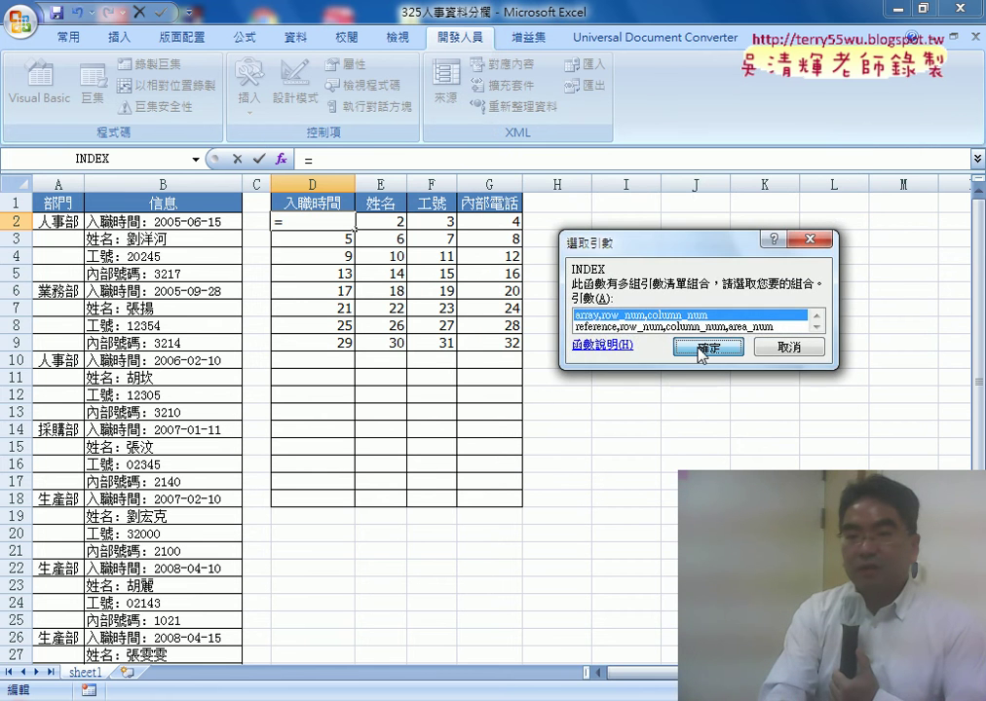
left_click(703, 347)
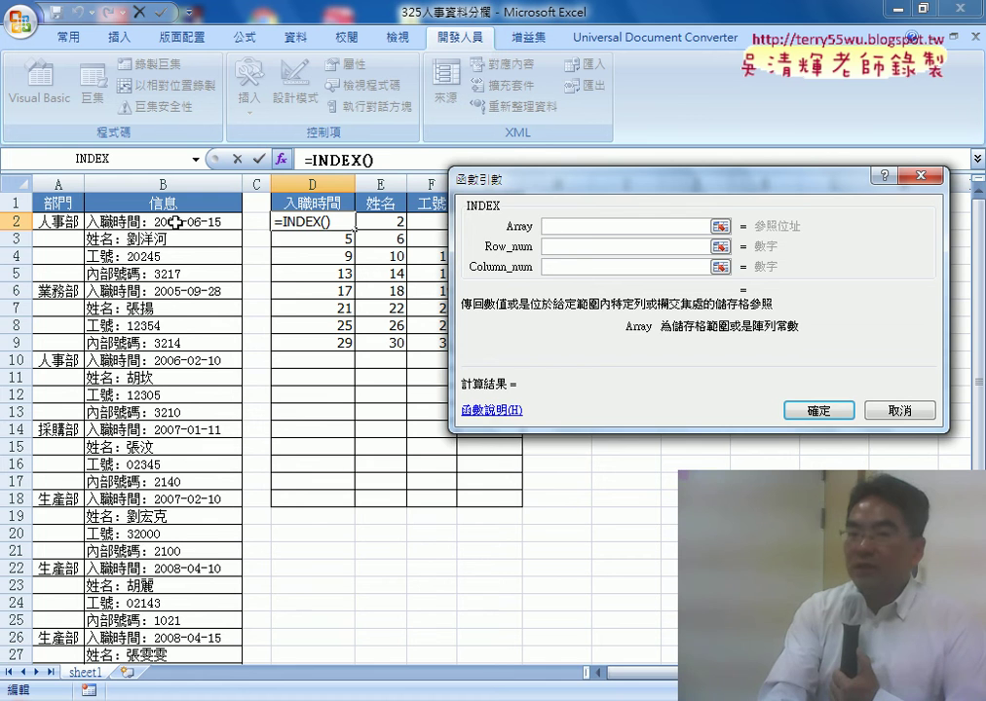
Set INDEX Array to $B$2:$B$33, Row_num to the pasted position formula and Column_num to 1.
left_click_drag(175, 222, 171, 684)
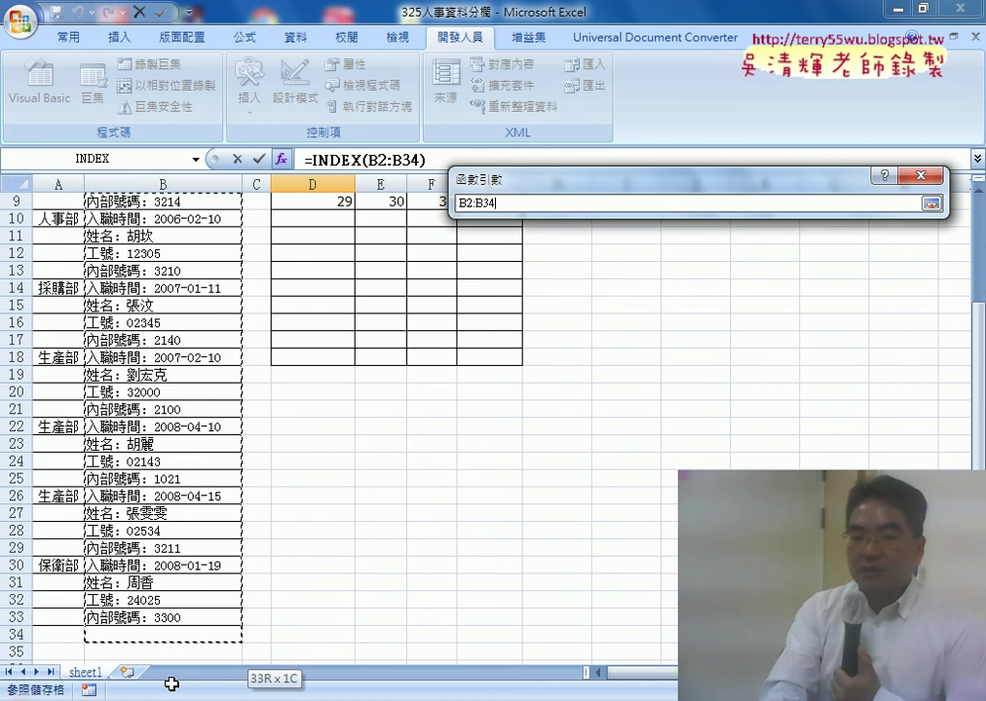
left_click_drag(171, 685, 175, 550)
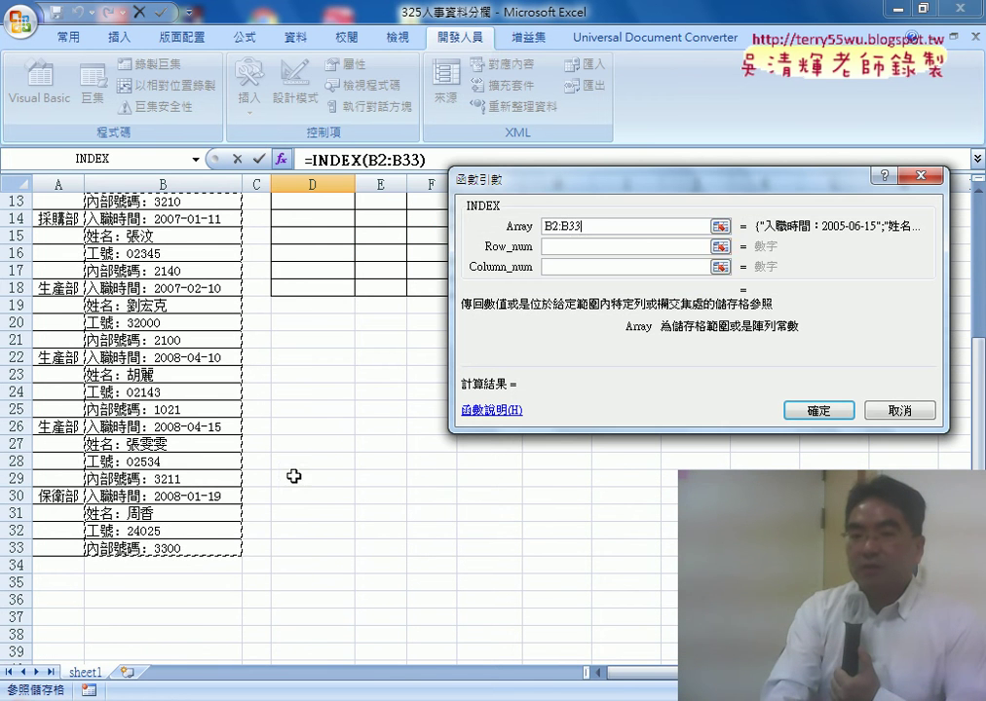
left_click(569, 245)
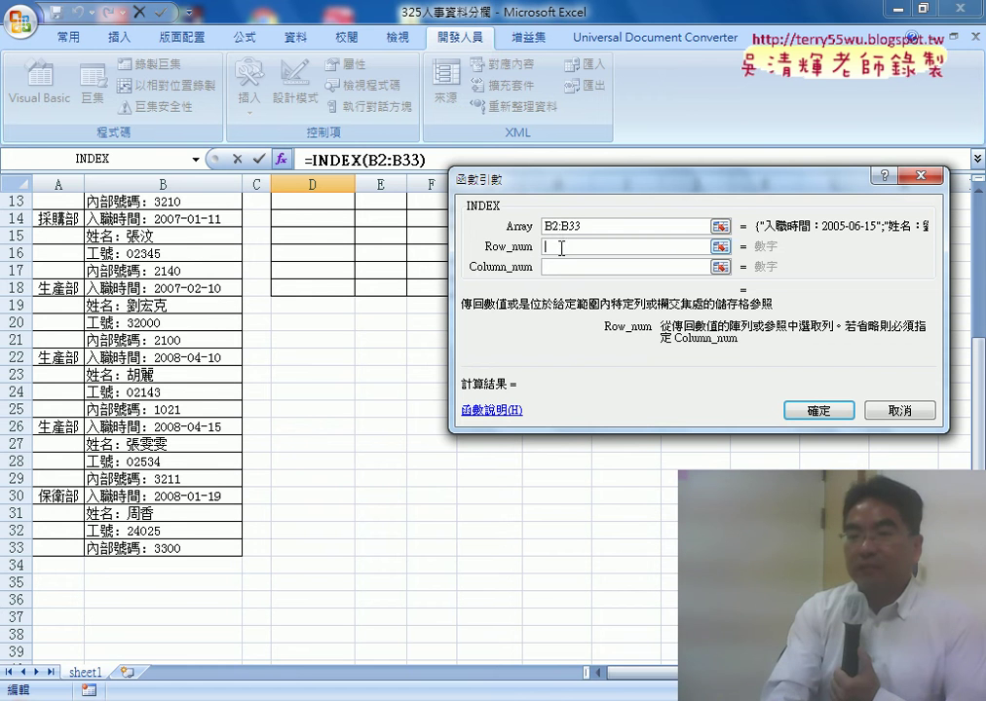
right_click(561, 247)
left_click(594, 308)
left_click(506, 229)
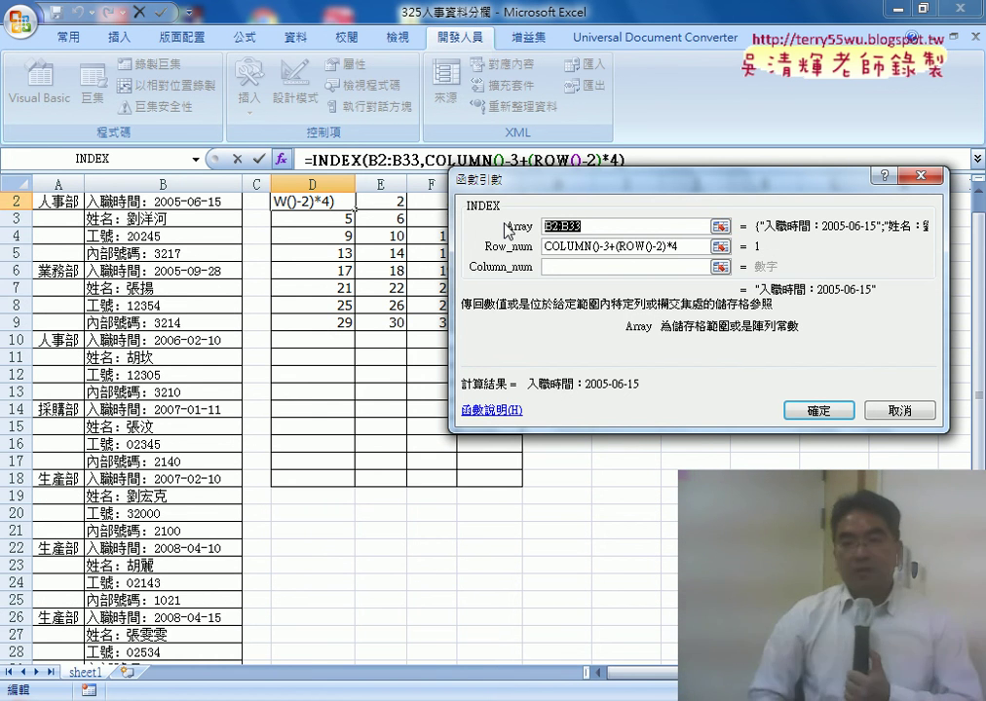
key("F4")
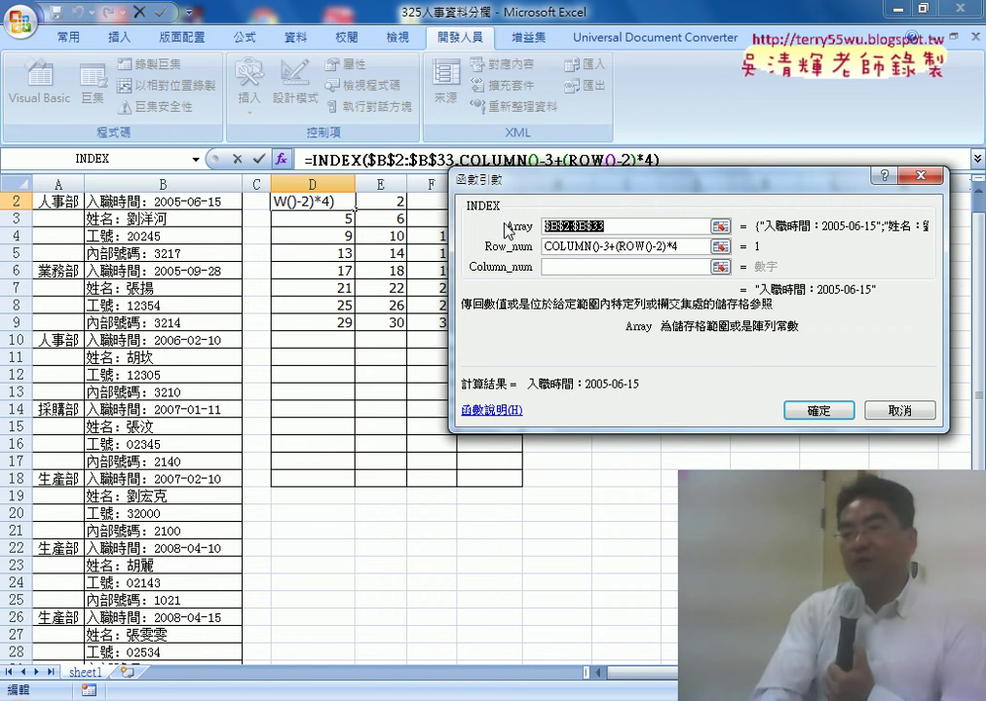
left_click(553, 267)
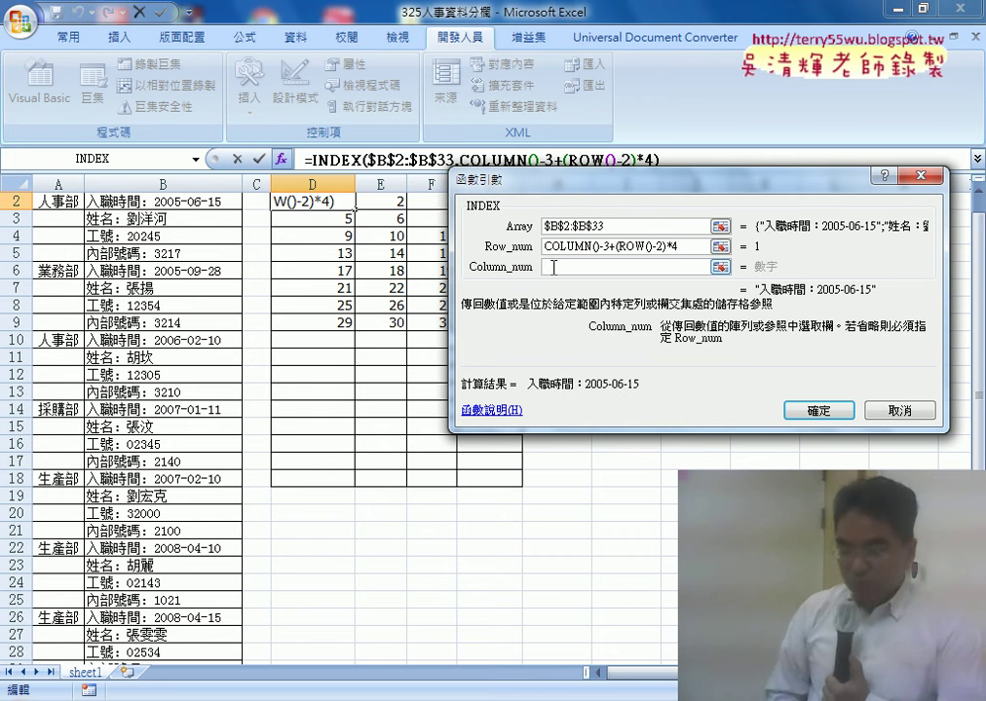
type("1")
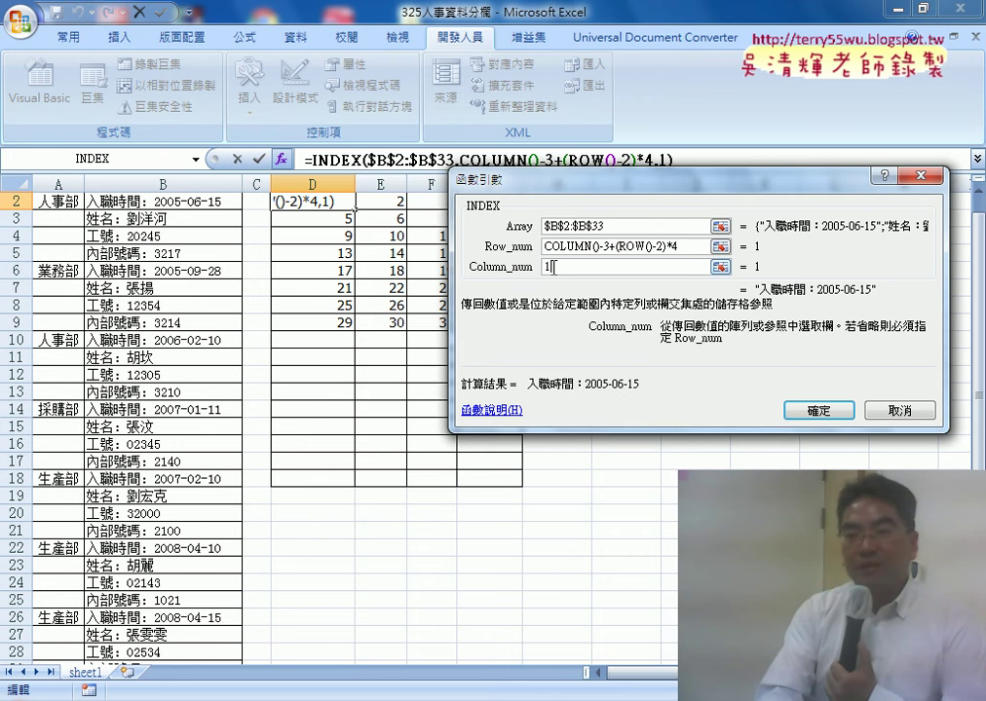
left_click(821, 414)
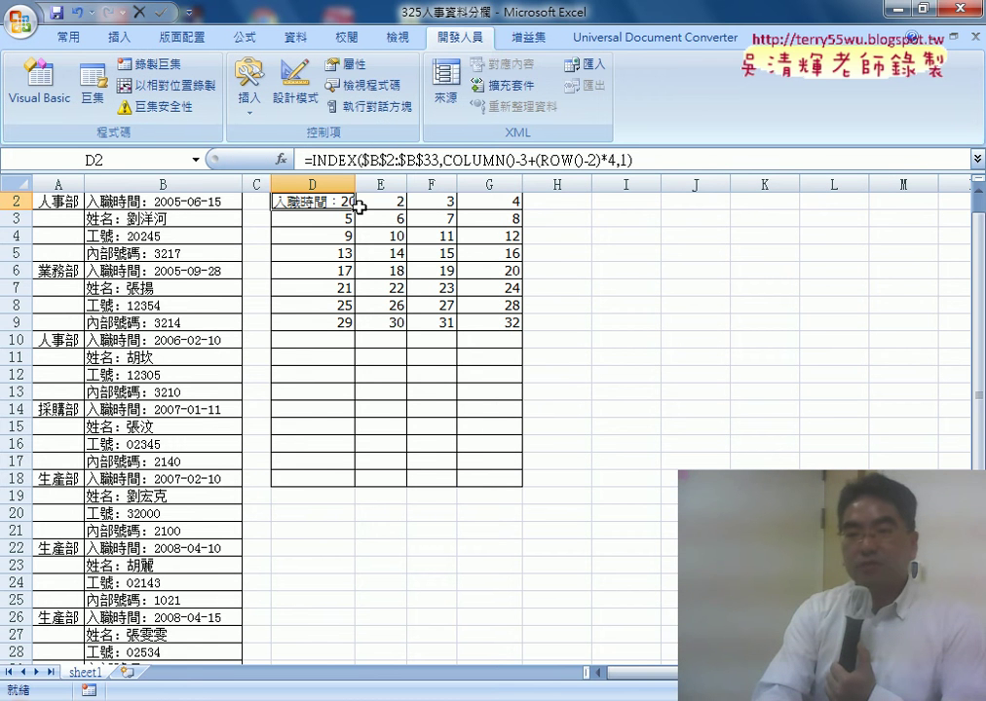
Fill D2's INDEX formula through D2:G9, then AutoFit the widths of columns D–G.
mouse_move(356, 208)
left_mouse_down()
mouse_move(523, 205)
mouse_move(529, 332)
left_mouse_up()
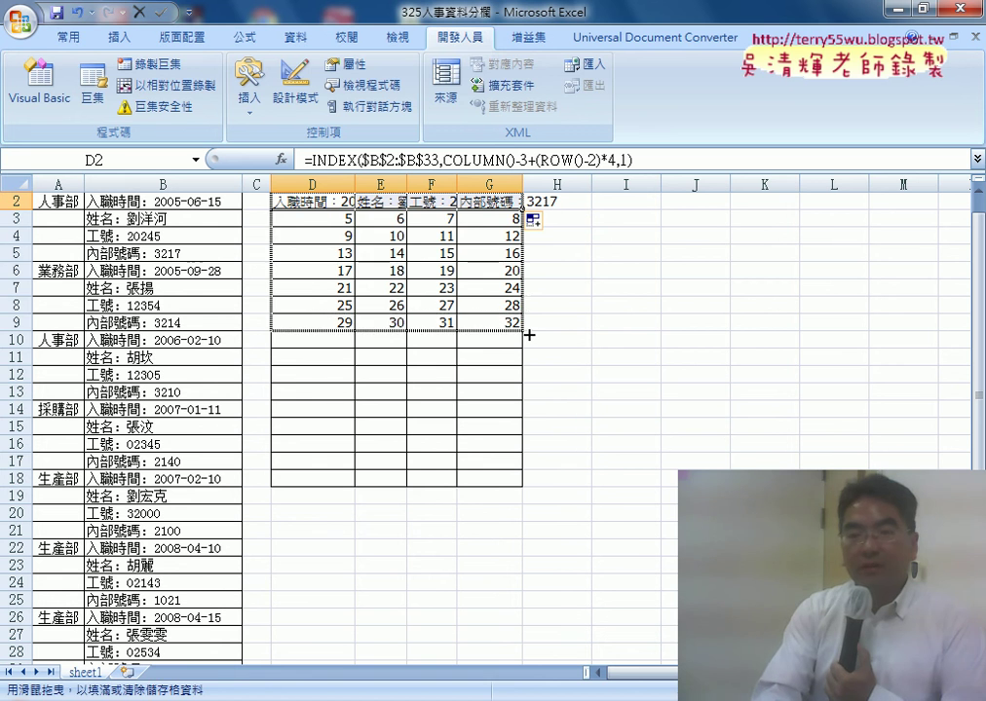
left_click(70, 36)
left_click(737, 99)
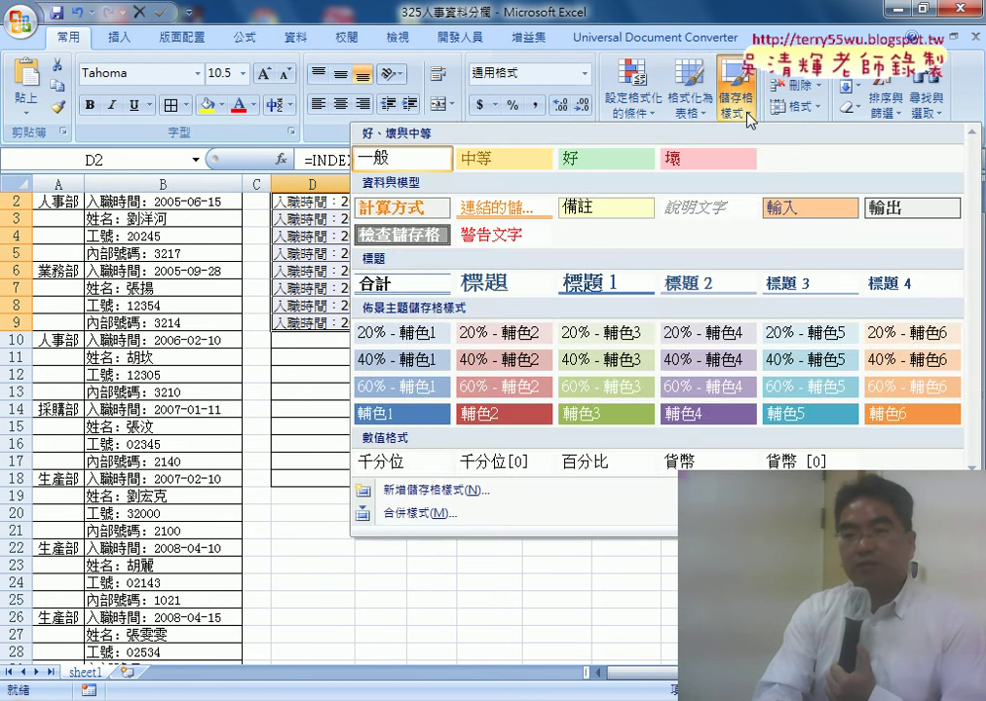
left_click(814, 108)
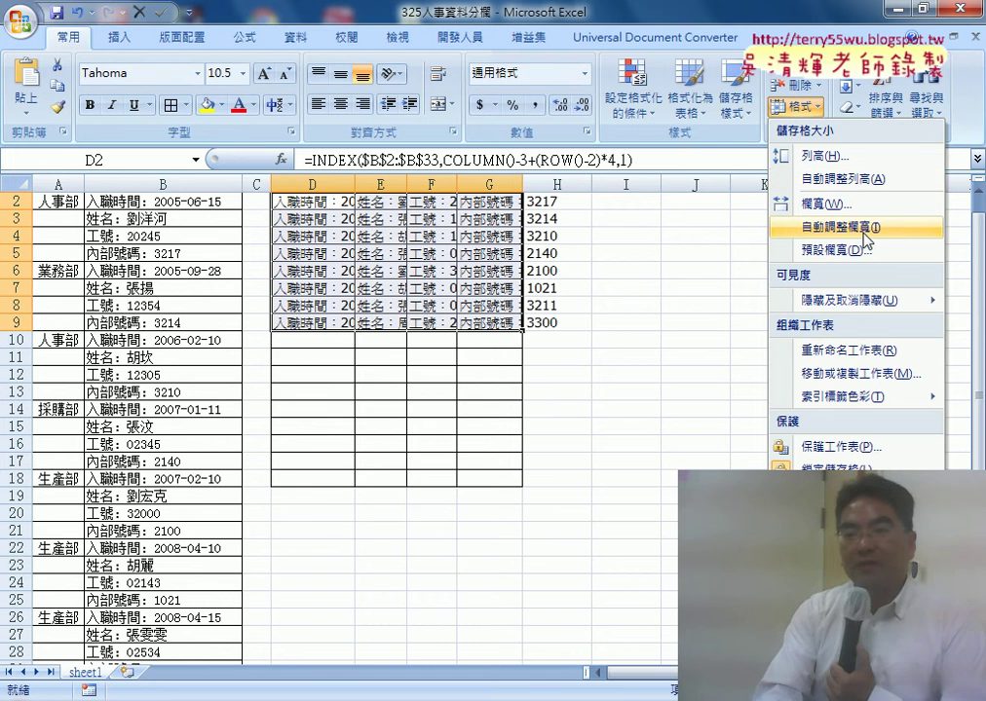
left_click(867, 237)
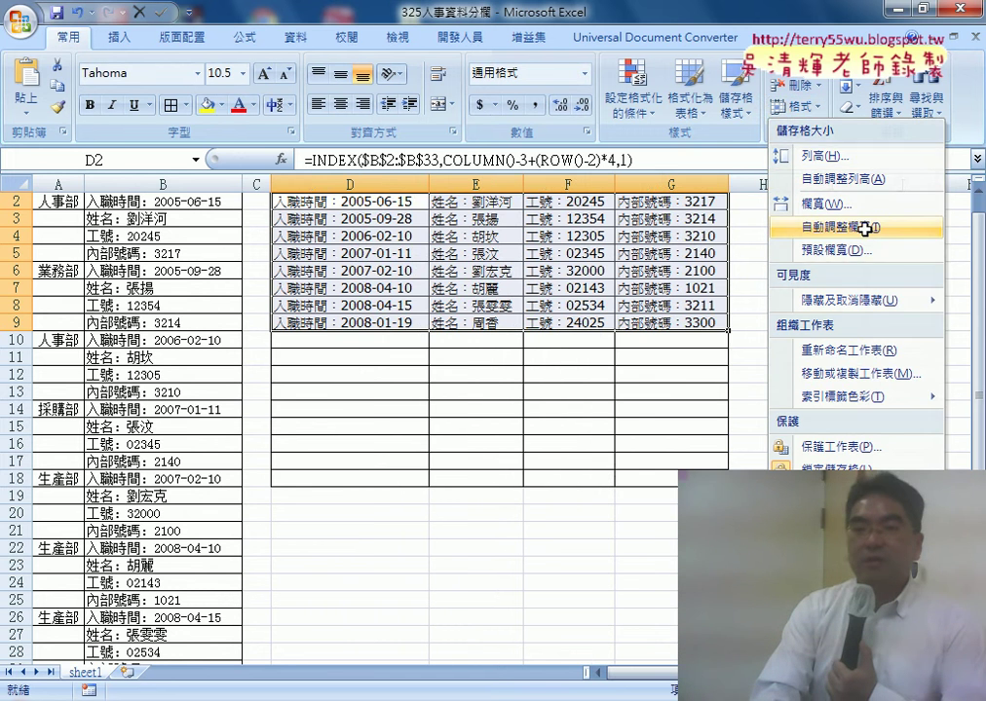
scroll(808, 298, "up", 1)
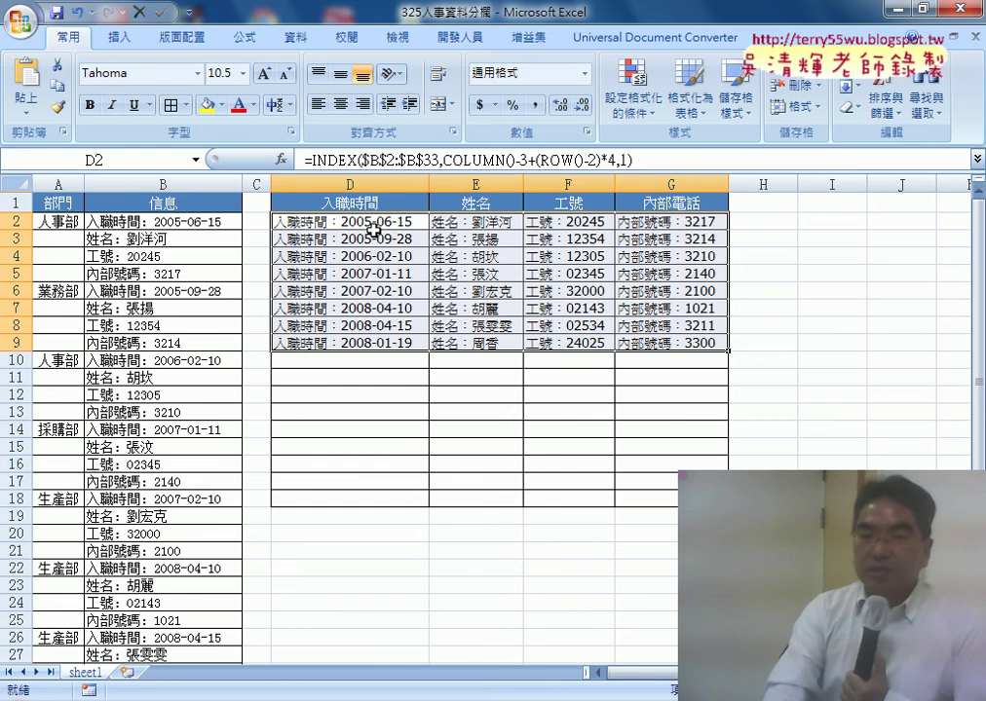
left_click(350, 204)
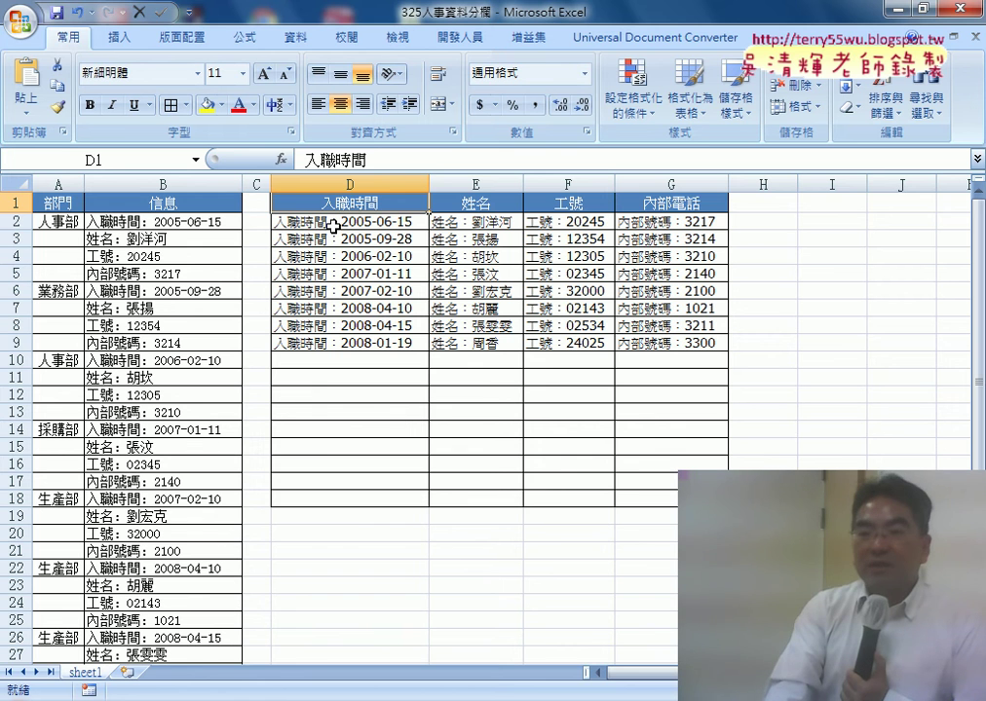
key("Right")
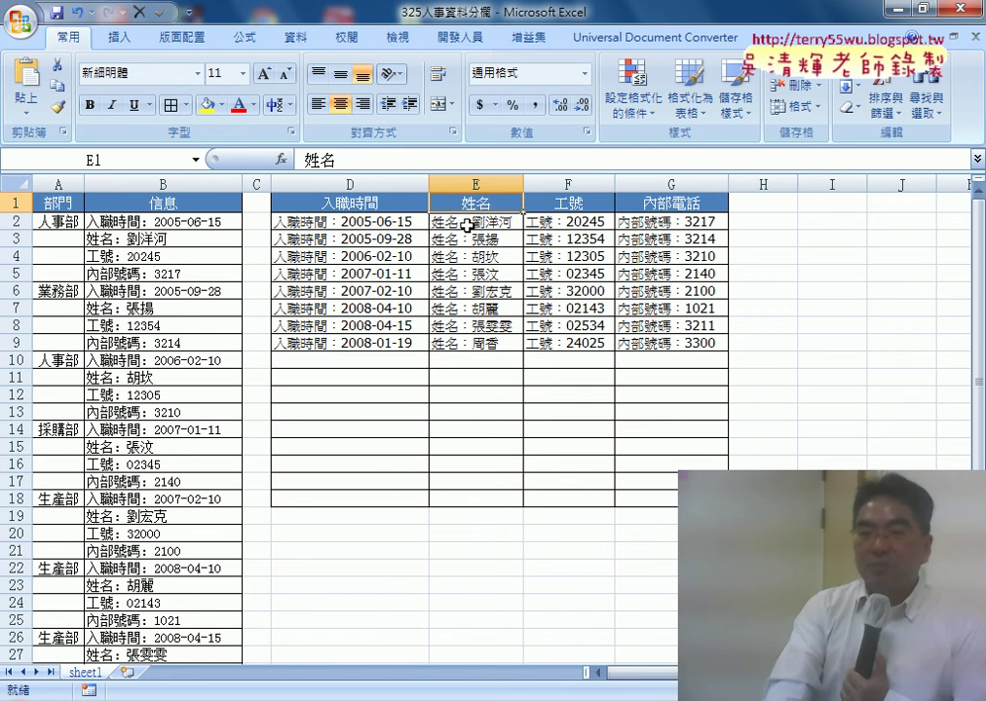
left_click(330, 224)
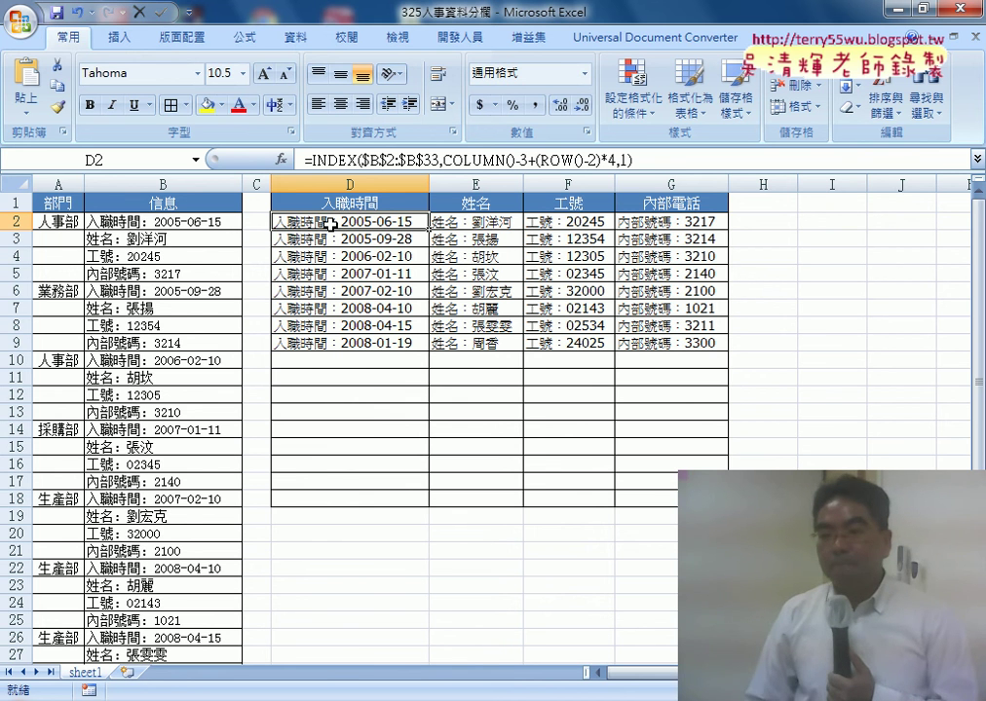